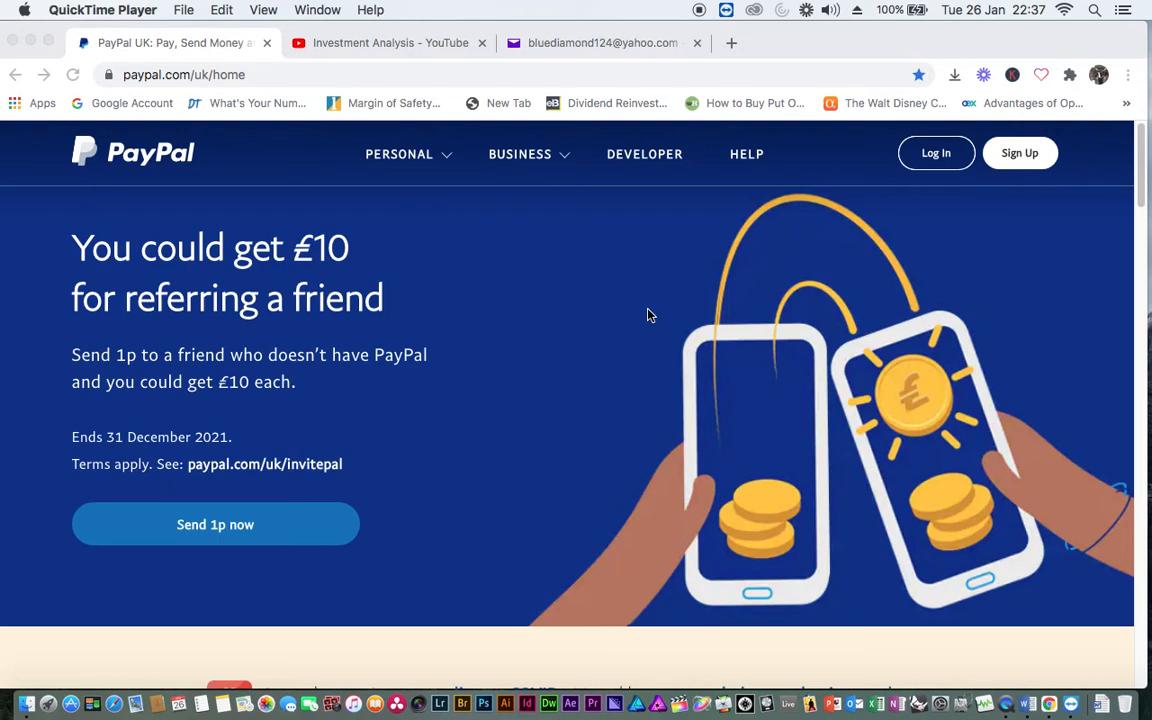
Begin a new PayPal account sign-up from the UK home page header
click(1020, 156)
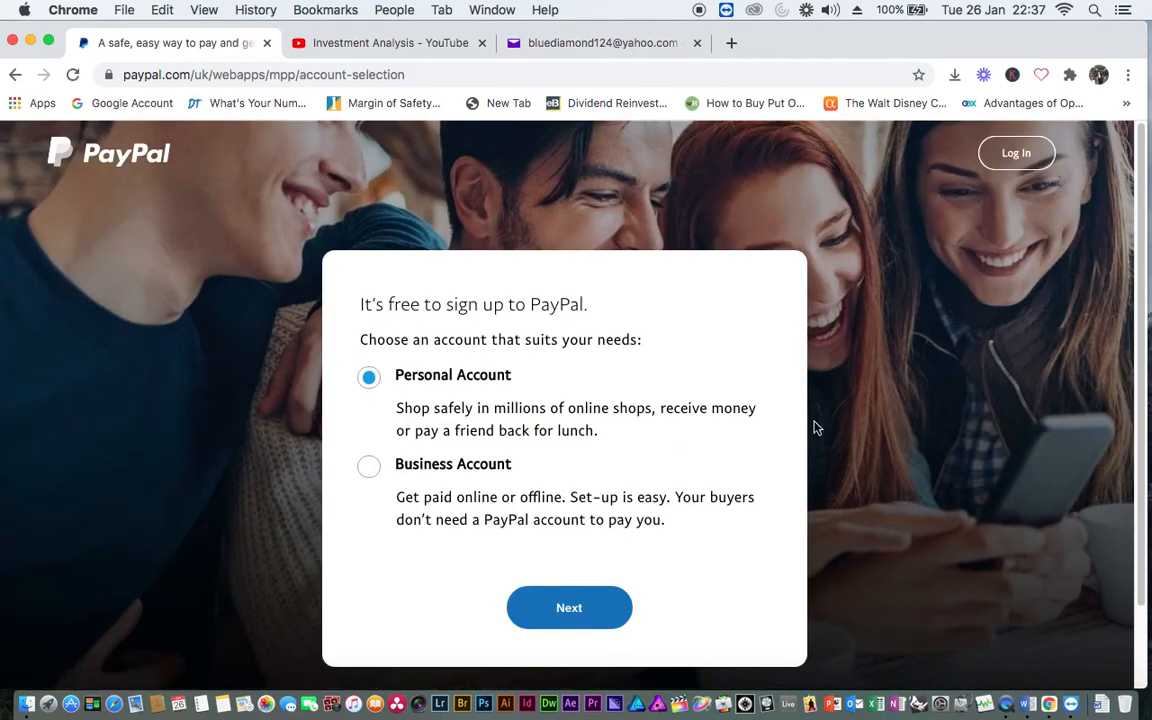
Choose a Business Account and submit the sign-up email address
click(370, 468)
click(569, 608)
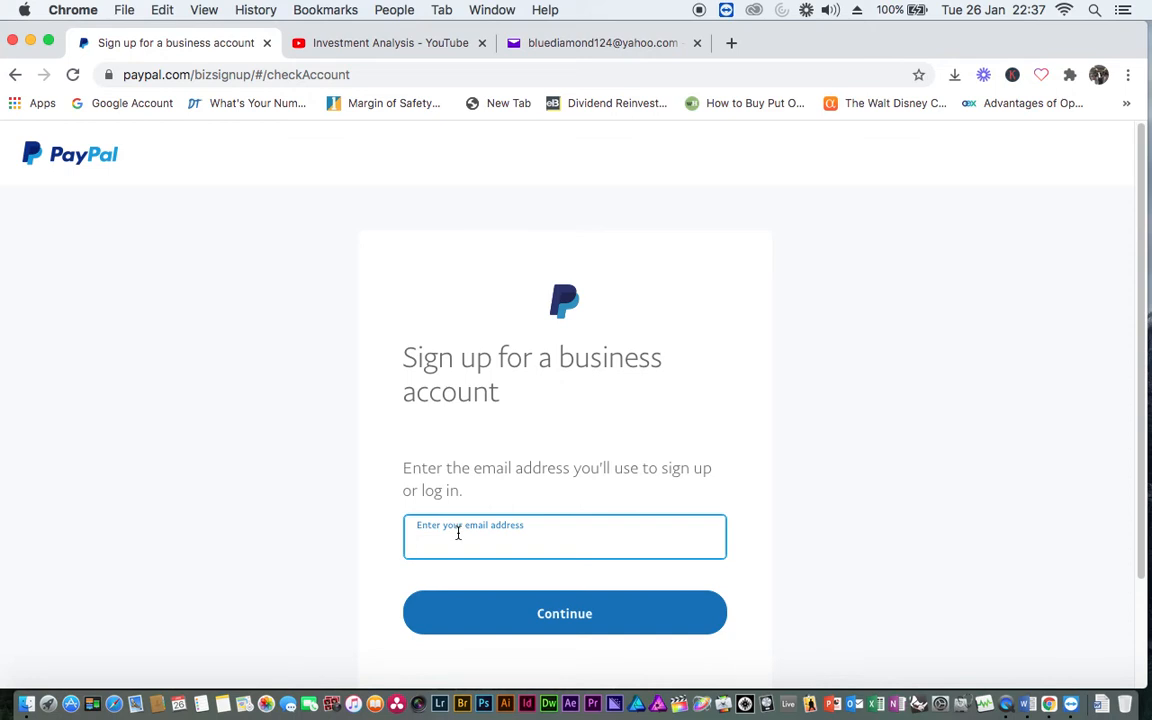
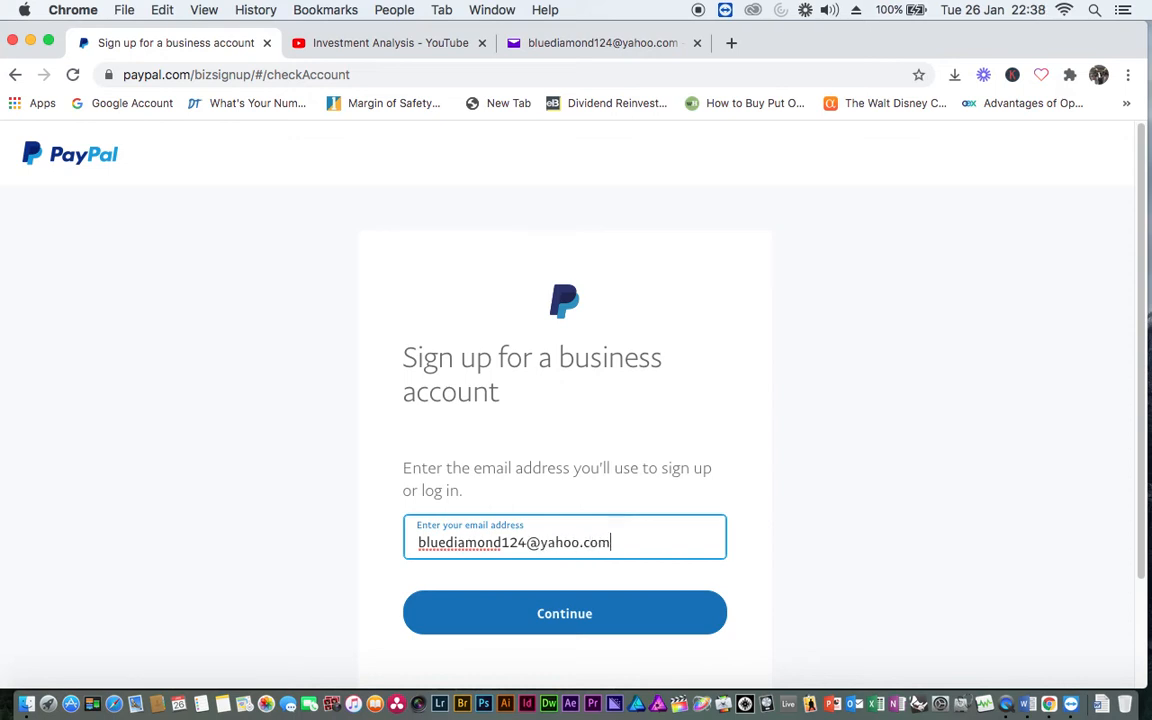
click(576, 620)
Set and submit a new account password
click(451, 515)
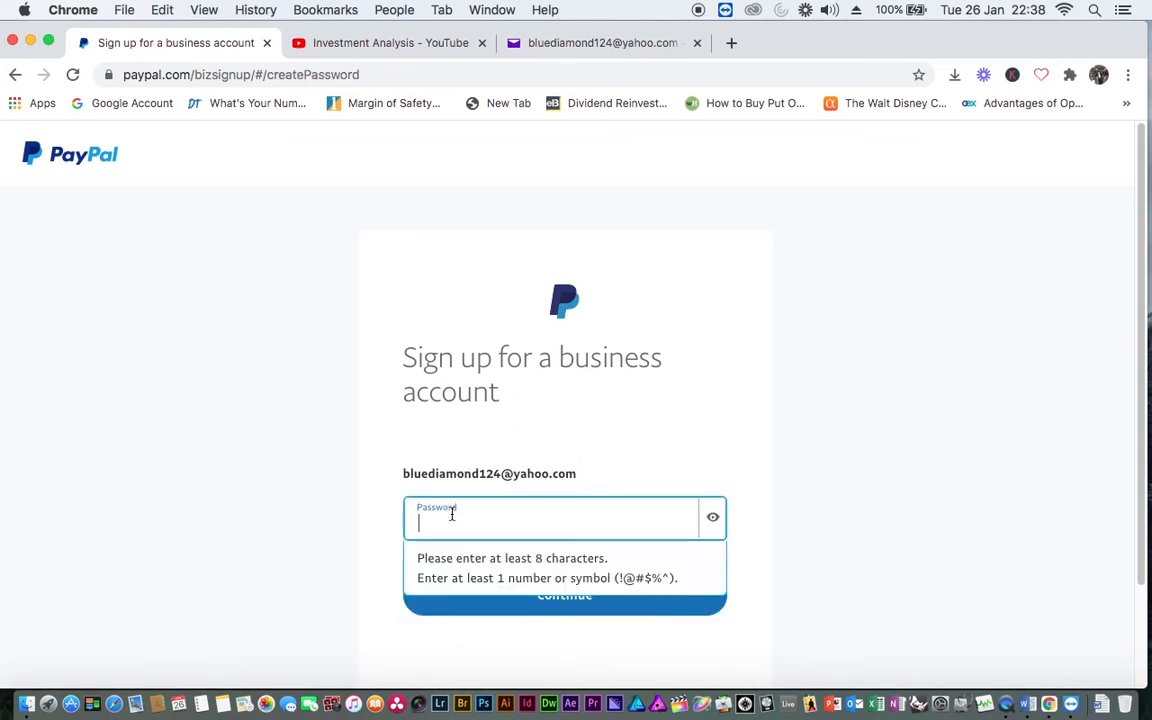
text(*****)
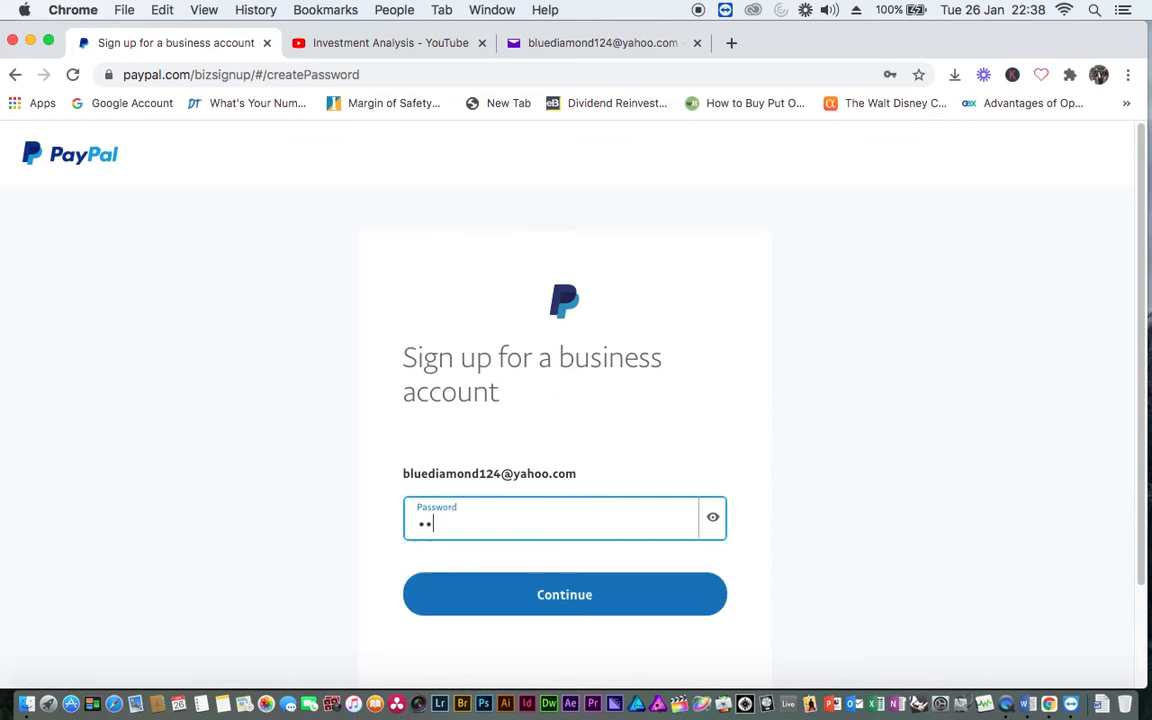
text(*****)
click(578, 596)
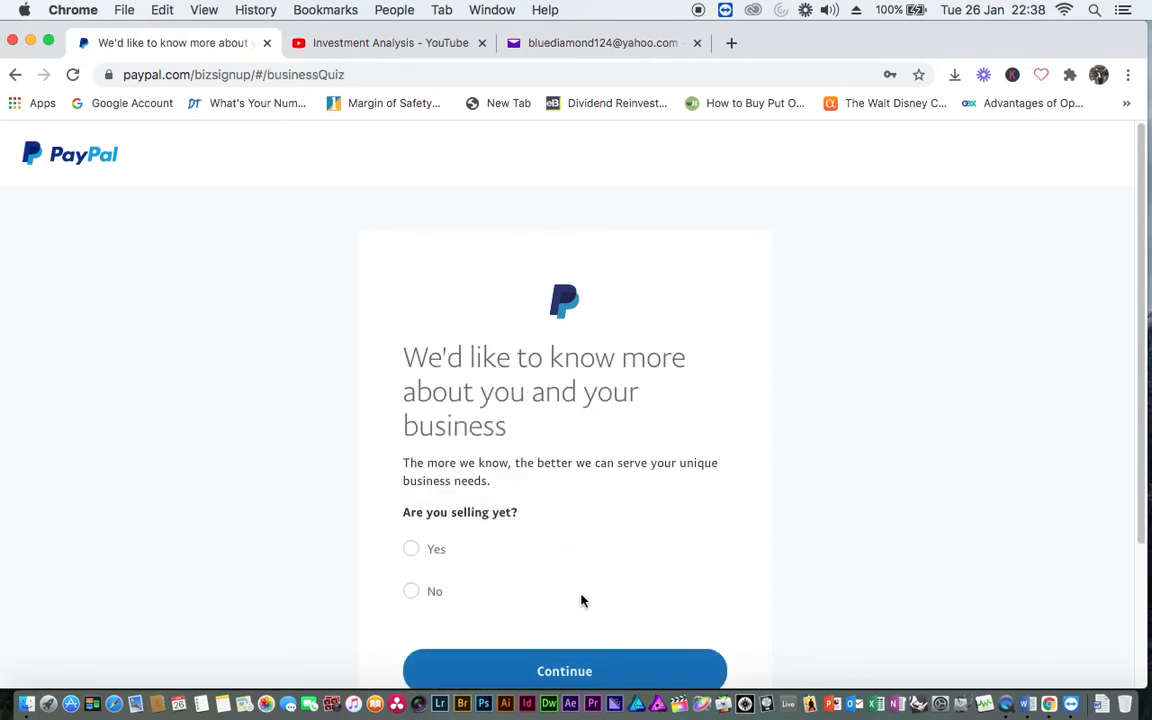
Answer Yes to 'Are you selling yet?'
scroll(580, 598, down, 2)
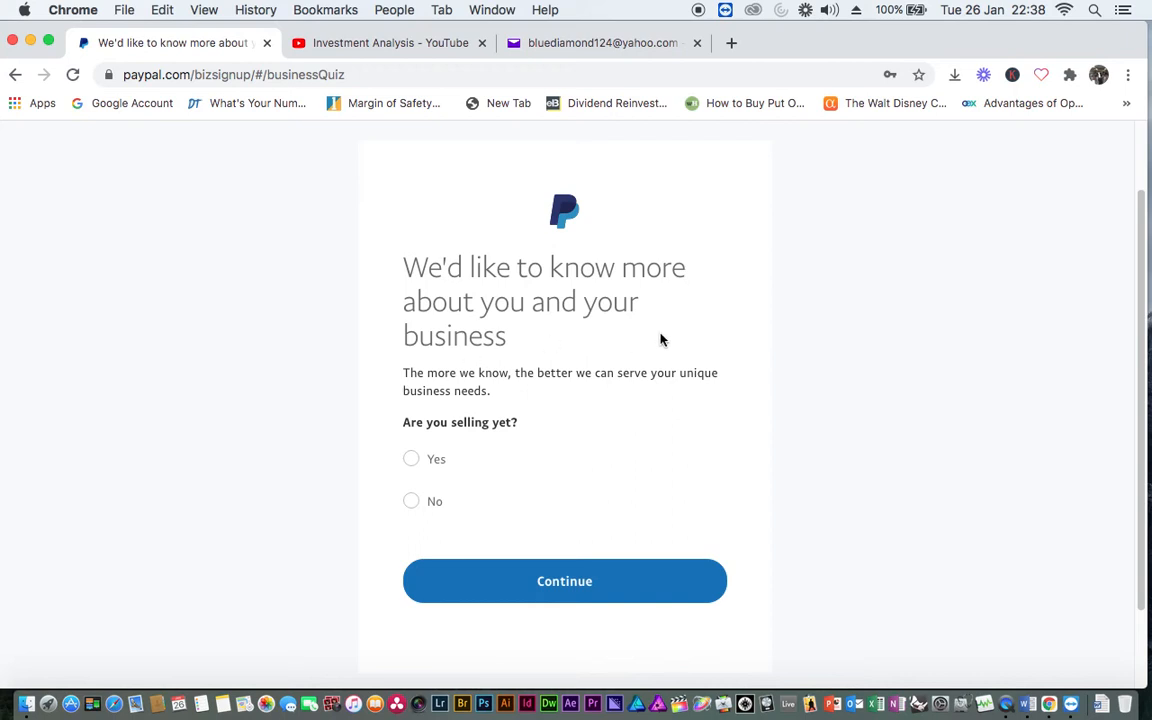
scroll(549, 485, down, 1)
scroll(549, 487, down, 1)
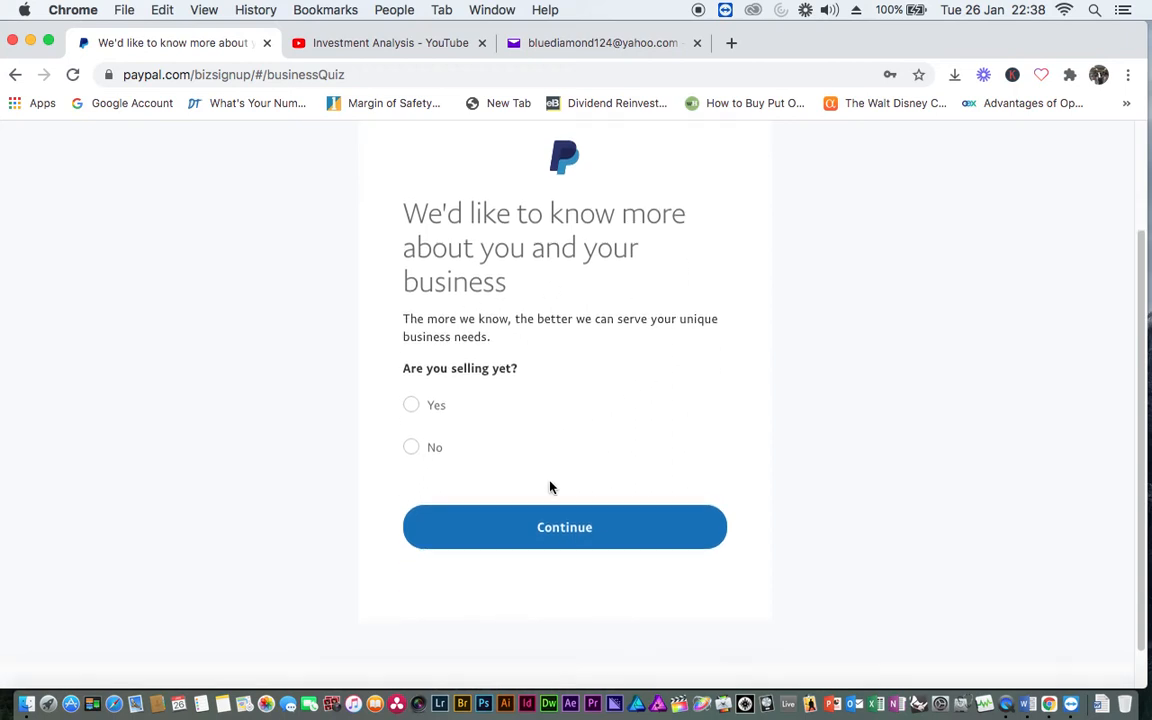
click(411, 448)
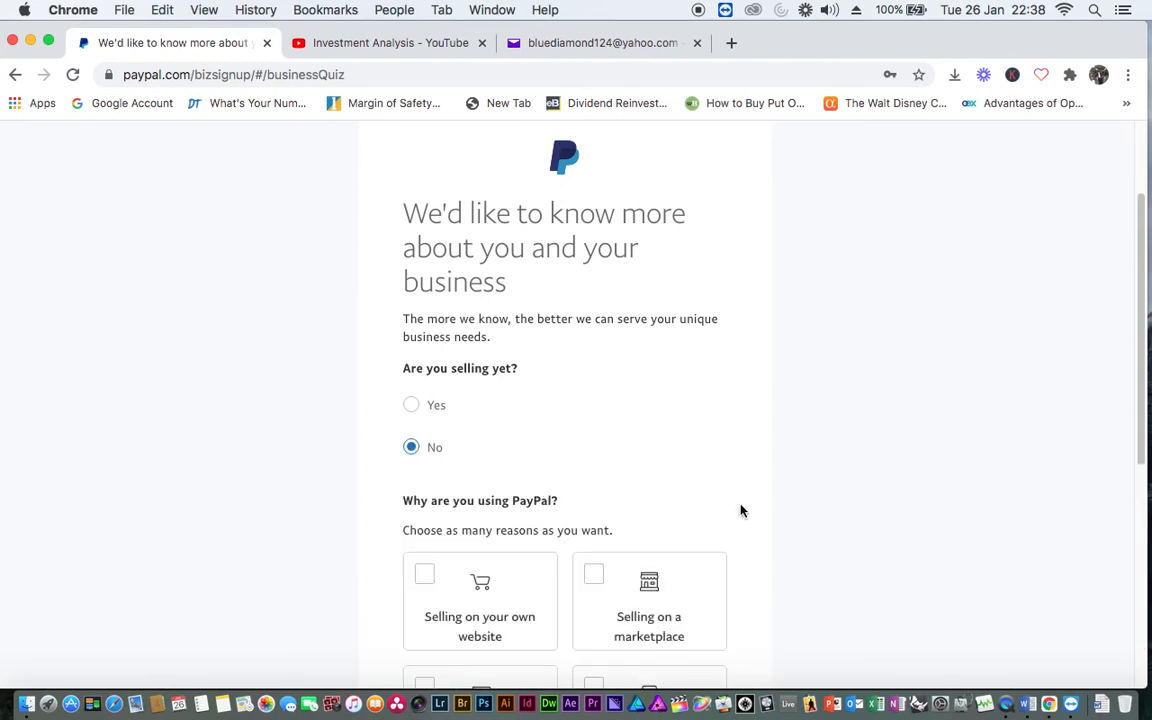
scroll(700, 504, down, 5)
scroll(577, 500, up, 3)
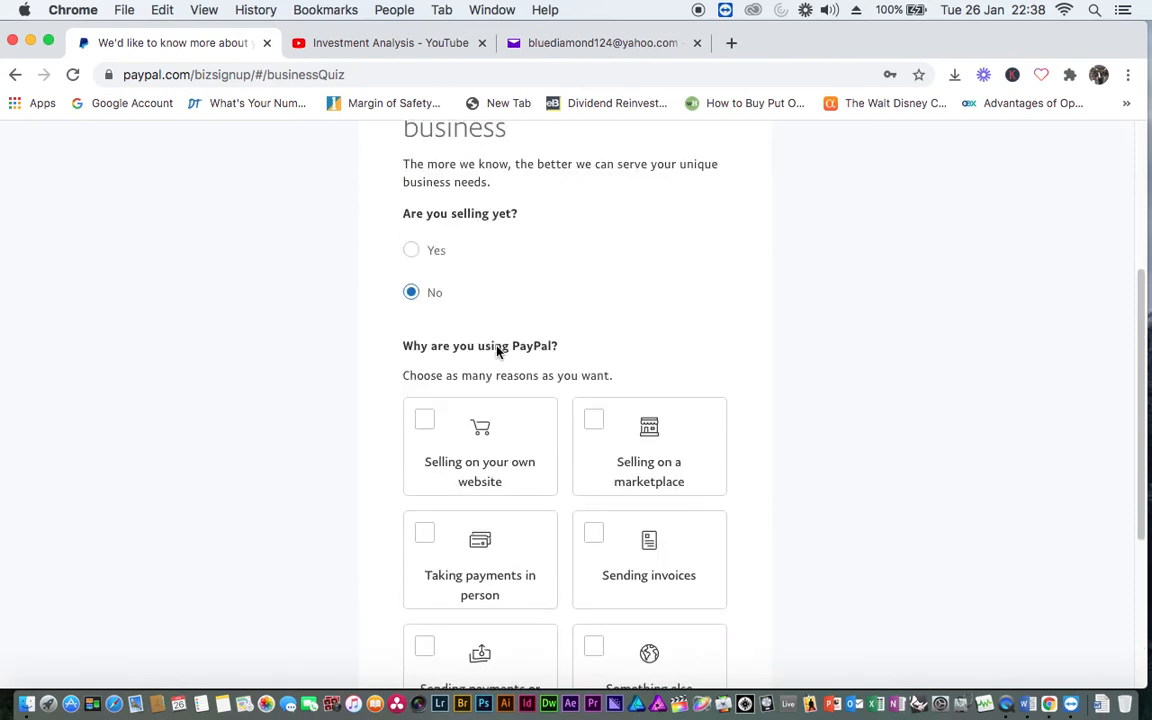
click(411, 250)
Tick in-person payments, own website and Payouts as reasons, choose No website yet, and continue
scroll(519, 514, down, 3)
scroll(531, 514, up, 1)
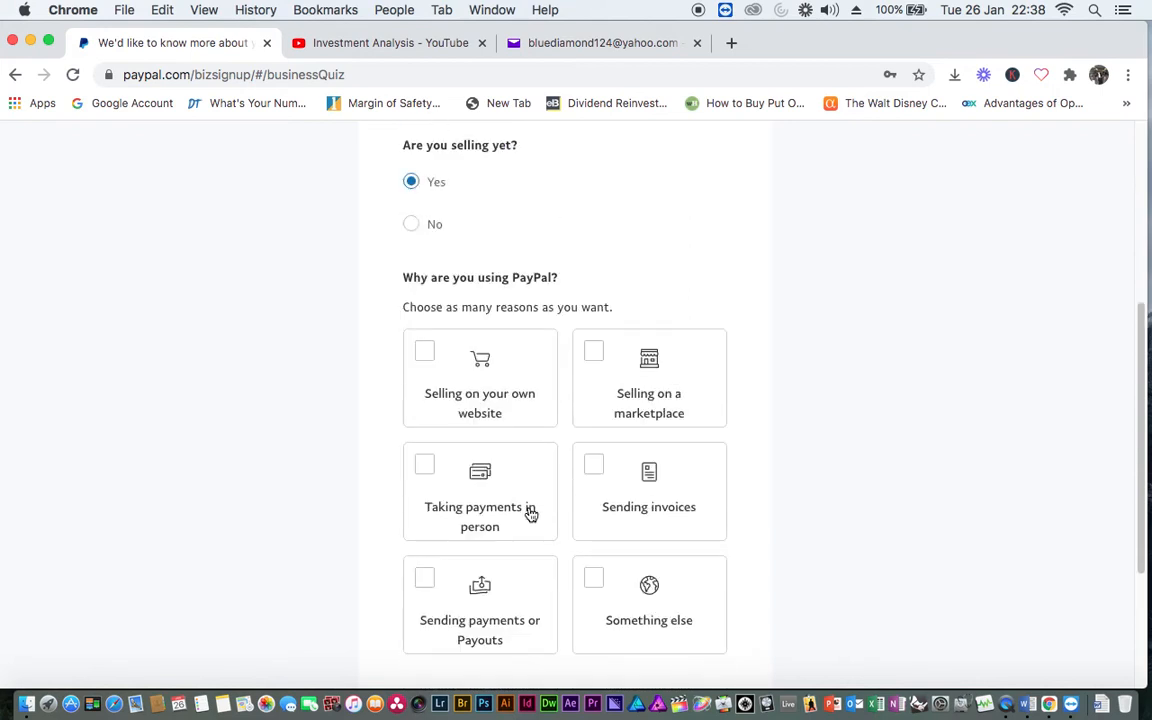
scroll(856, 517, down, 1)
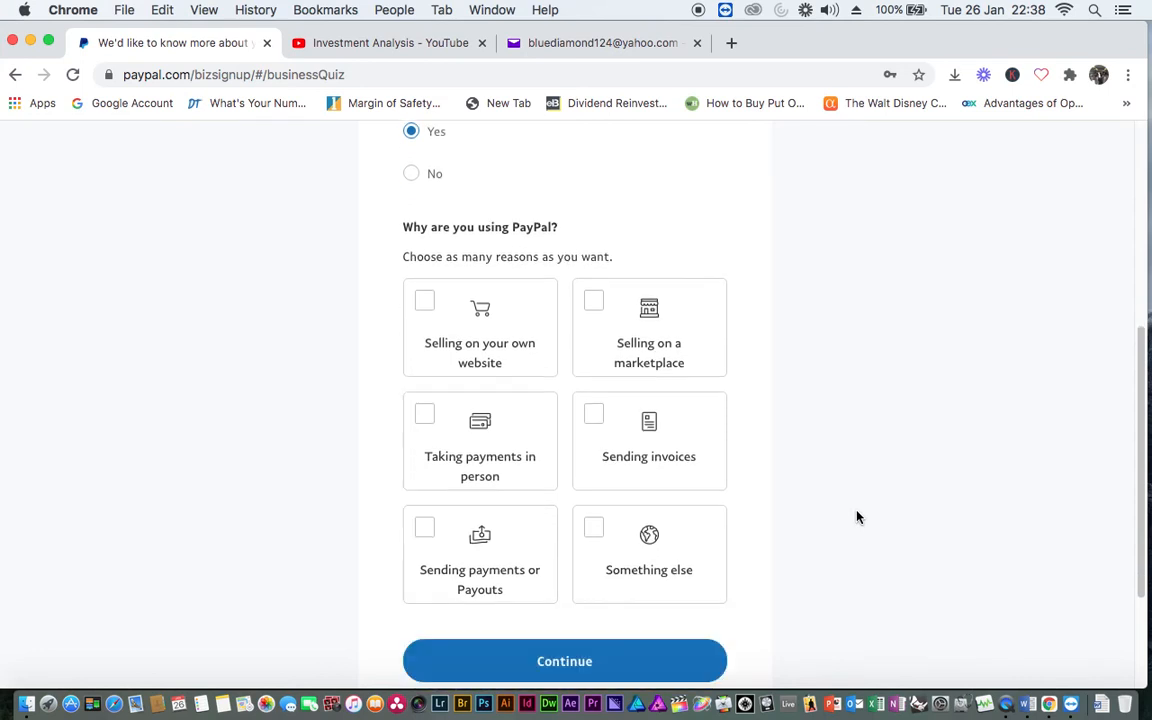
click(424, 418)
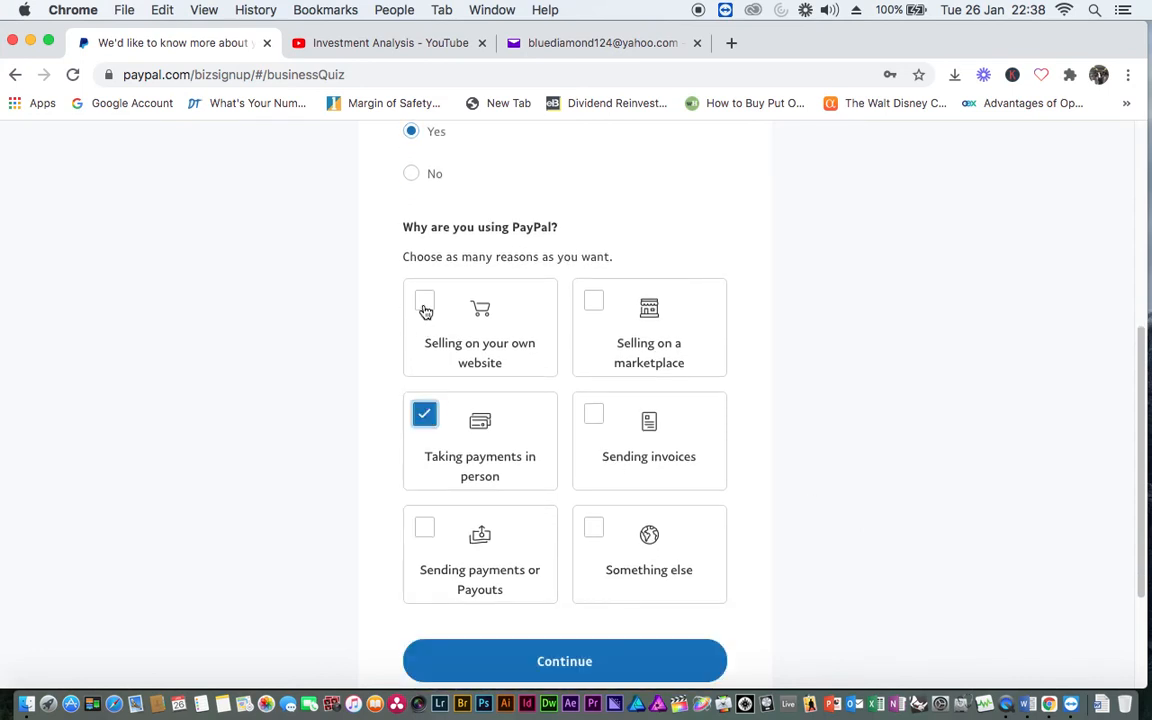
click(424, 301)
click(426, 527)
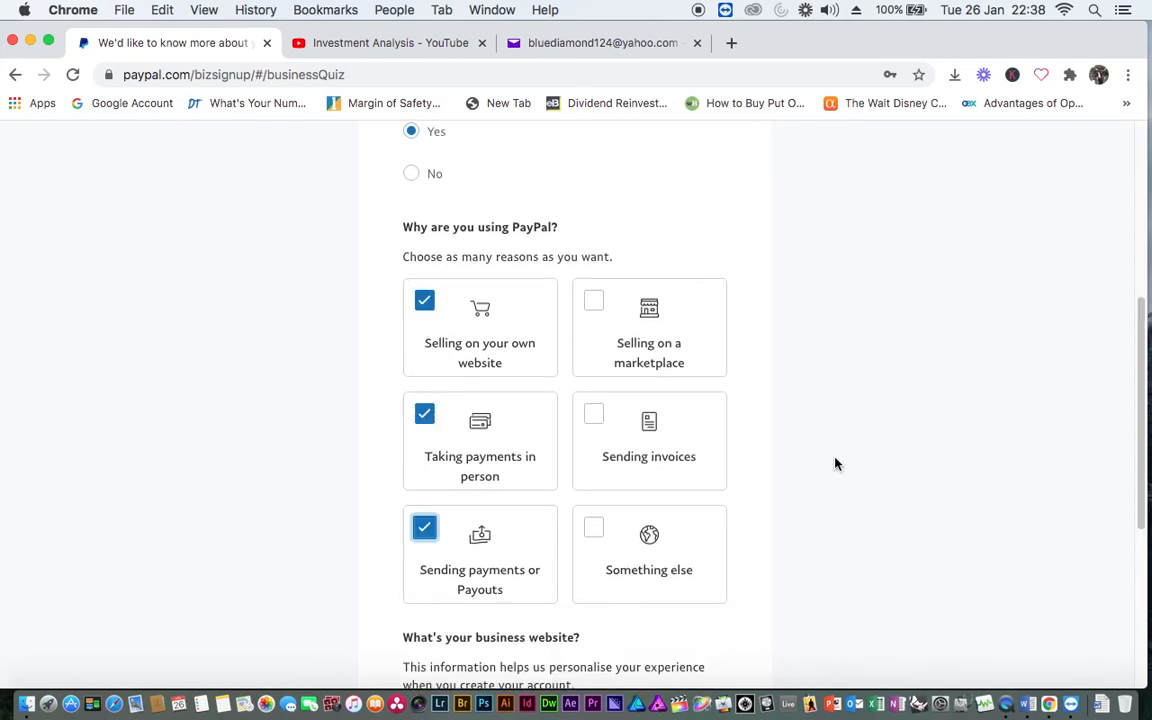
scroll(836, 463, down, 2)
scroll(835, 463, down, 3)
click(487, 507)
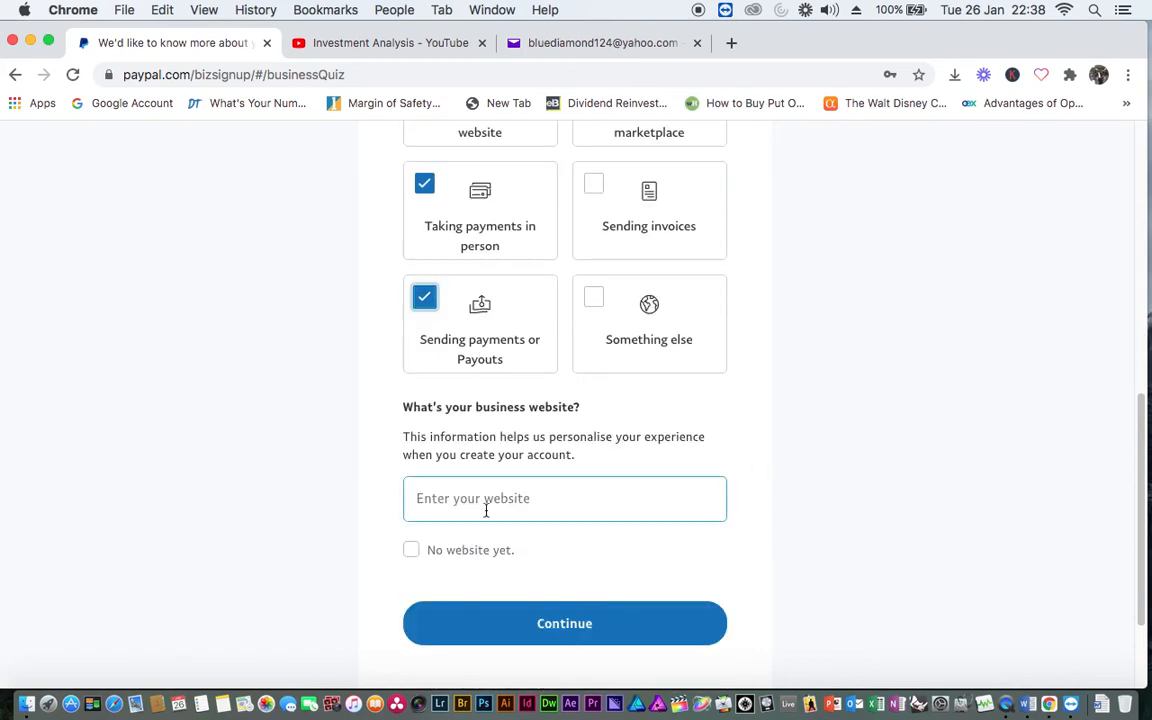
click(410, 551)
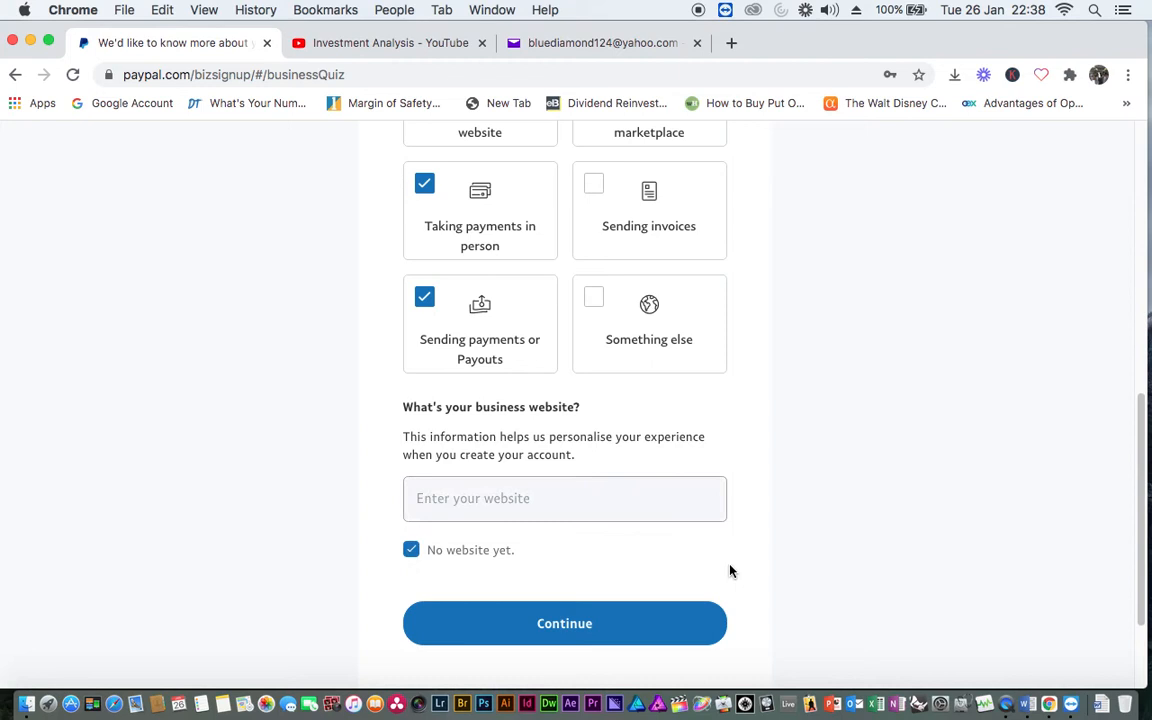
click(581, 634)
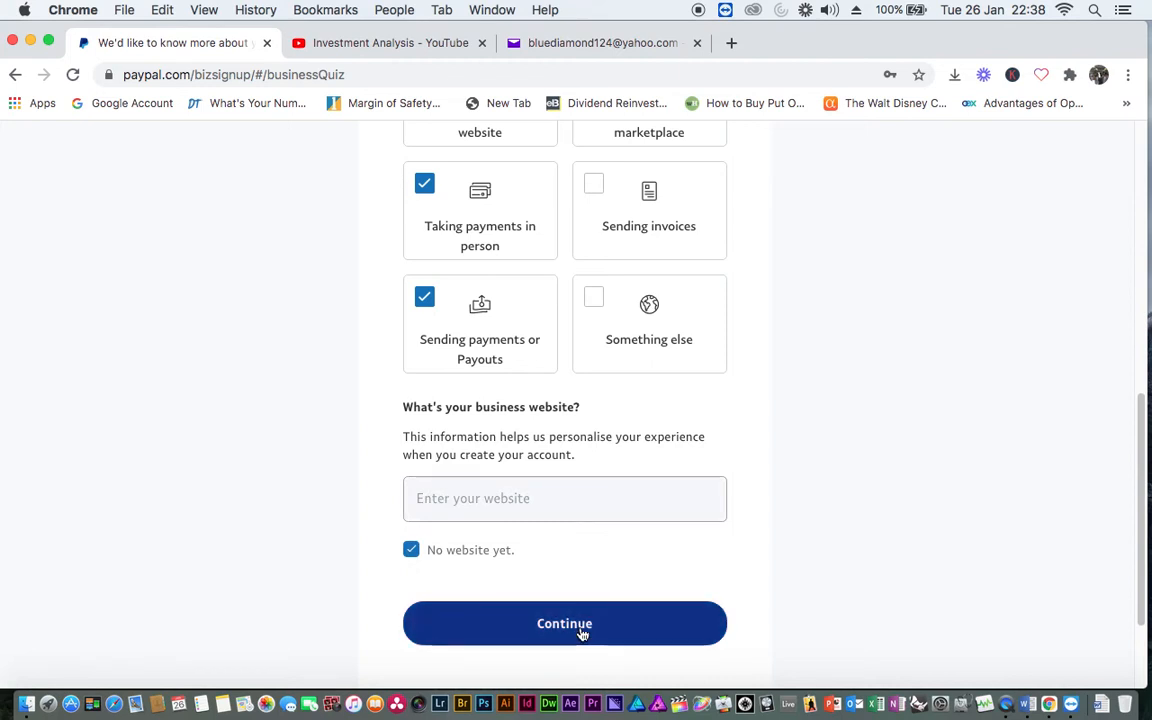
Enter the contact's legal first and last name
scroll(602, 625, down, 3)
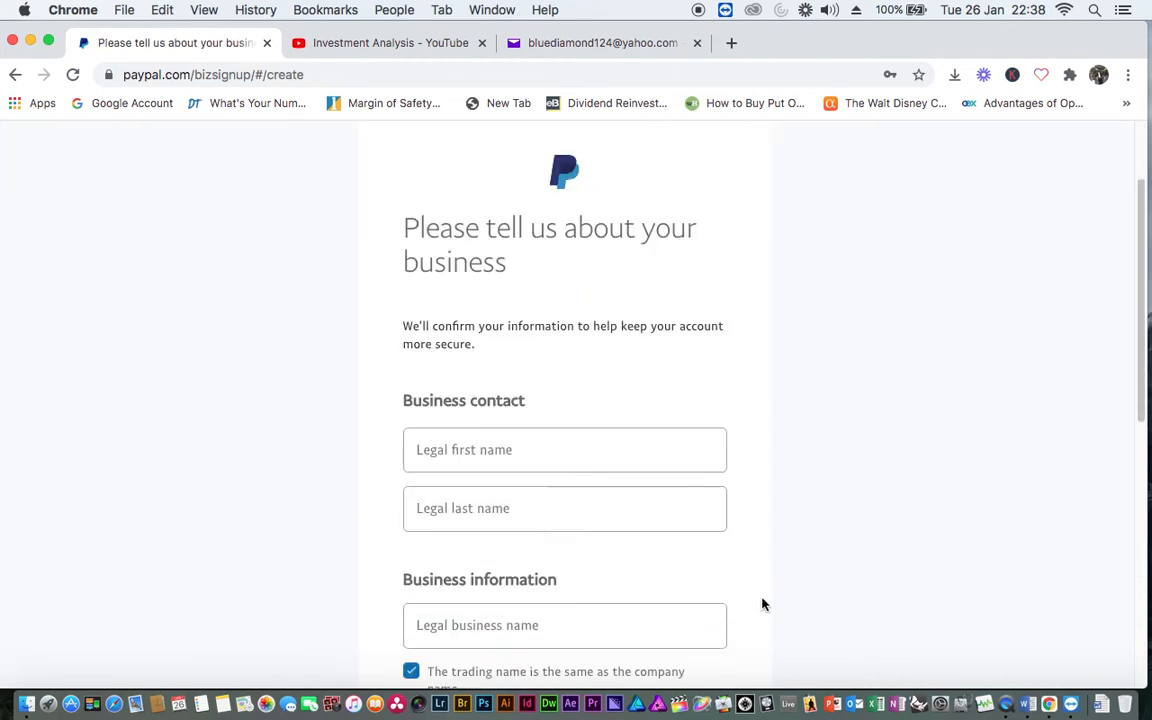
click(463, 454)
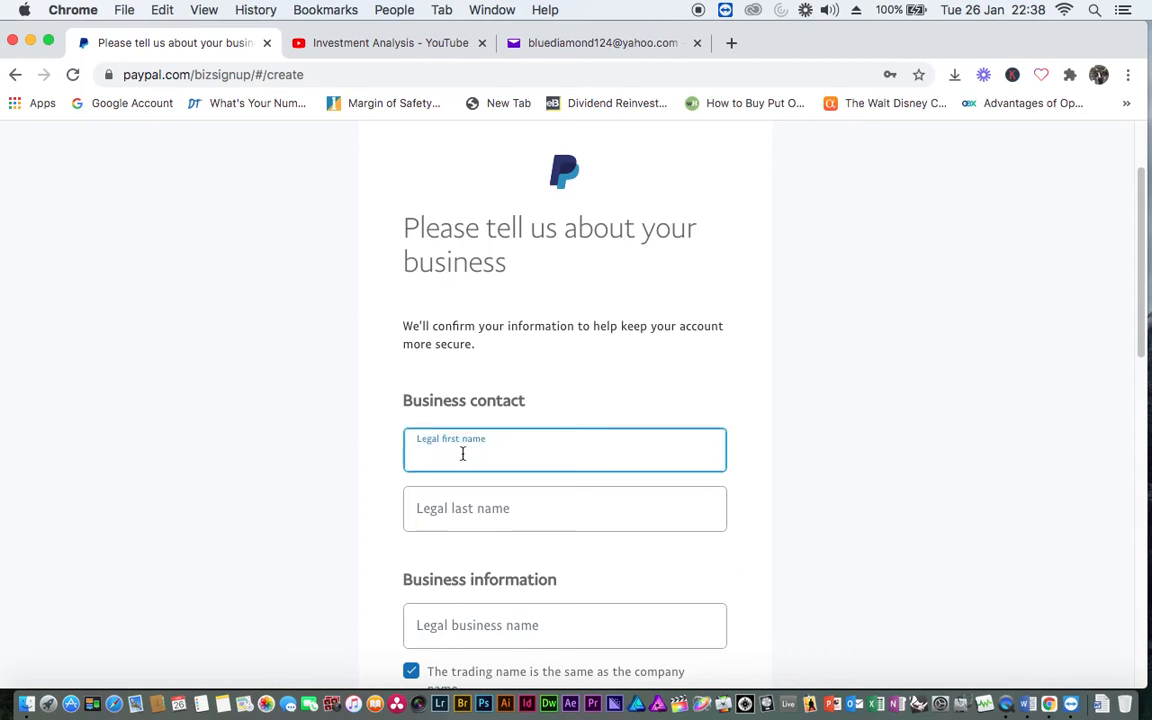
click(441, 510)
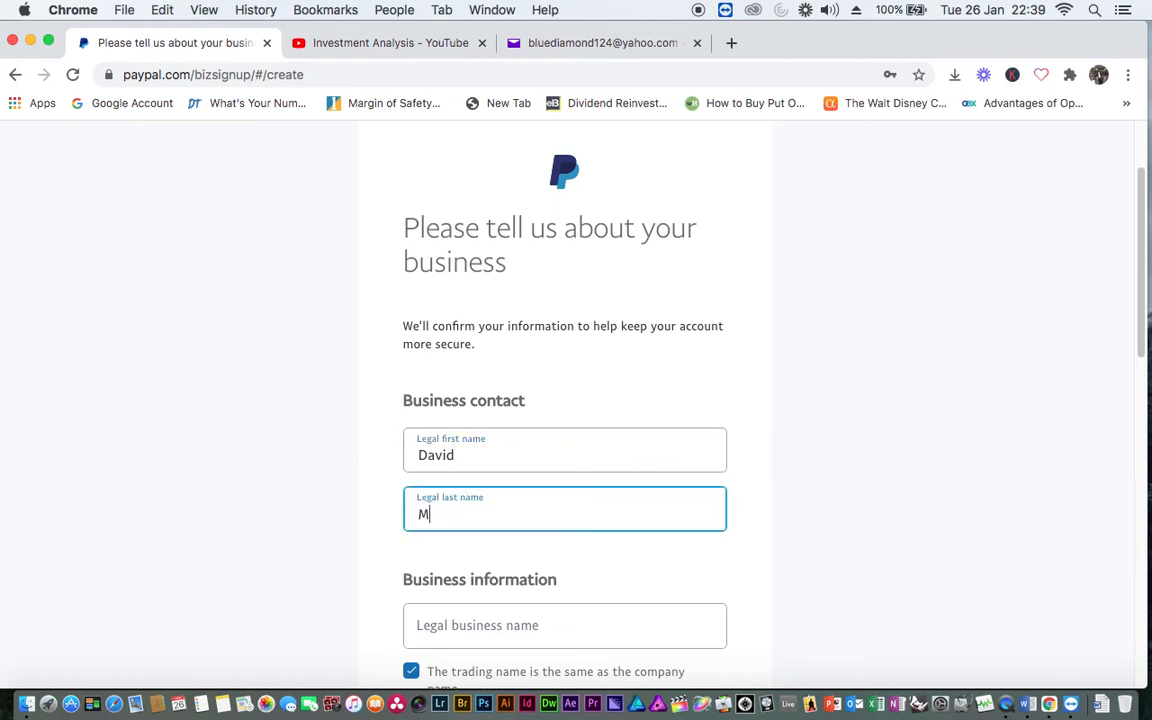
Enter legal business name 'The Blue' and the business phone number
scroll(628, 564, down, 1)
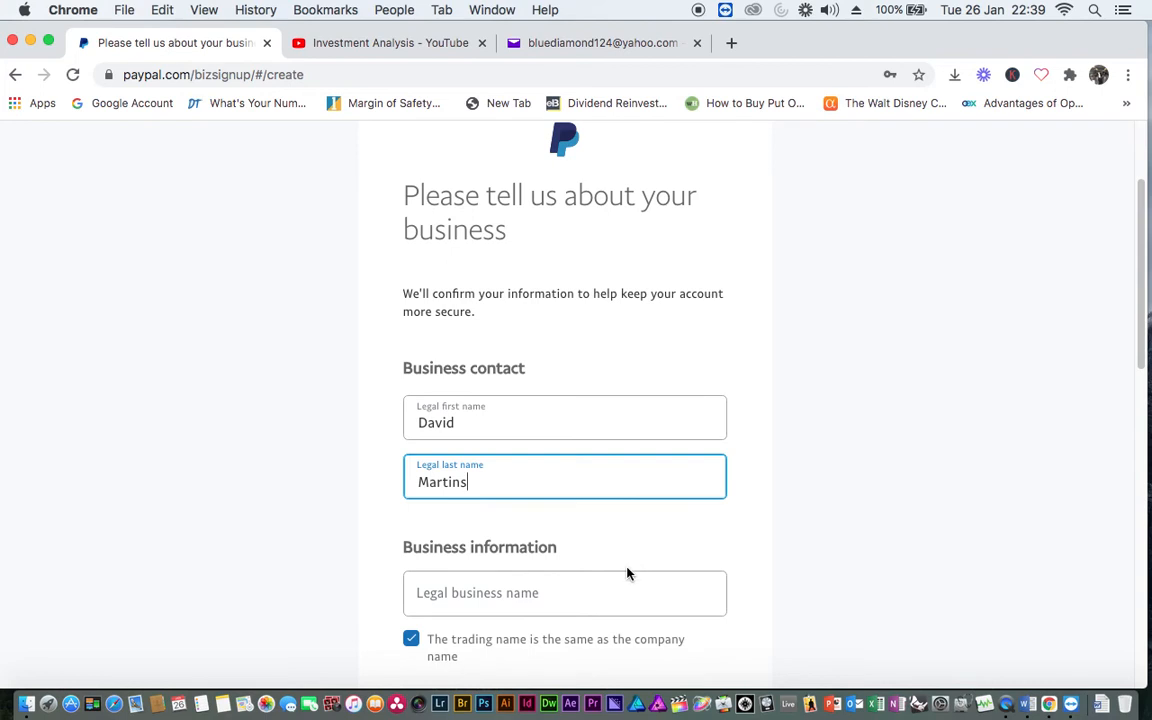
scroll(628, 573, down, 2)
click(475, 522)
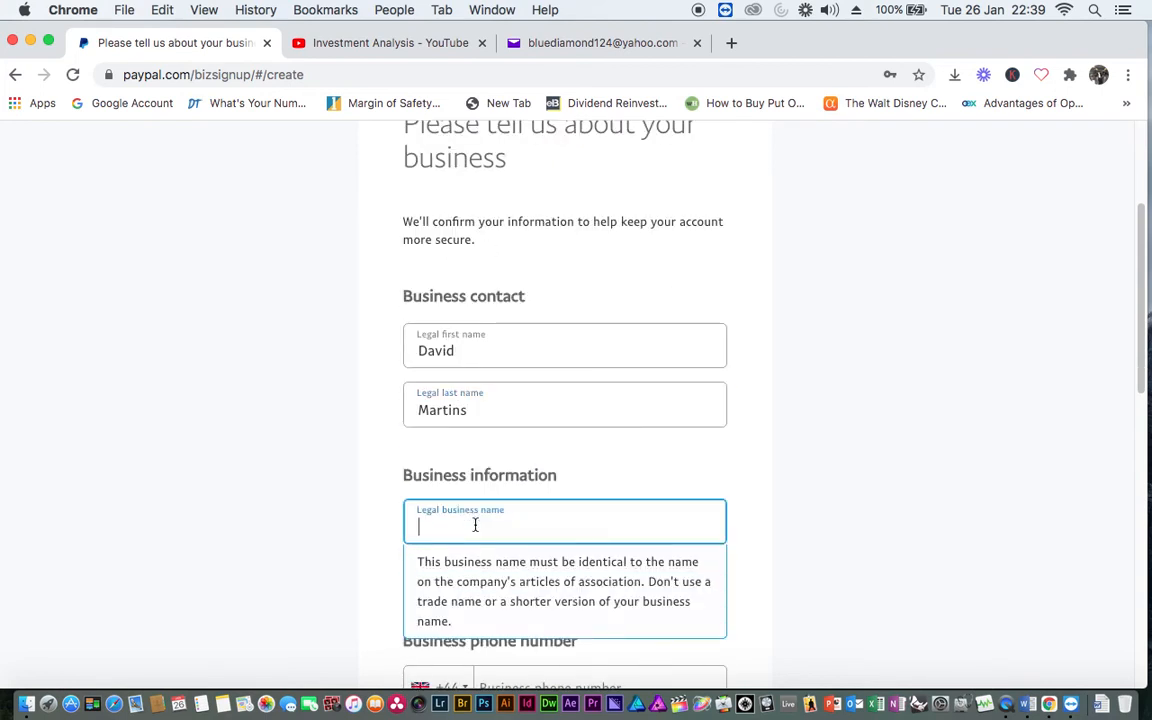
text(The Blue)
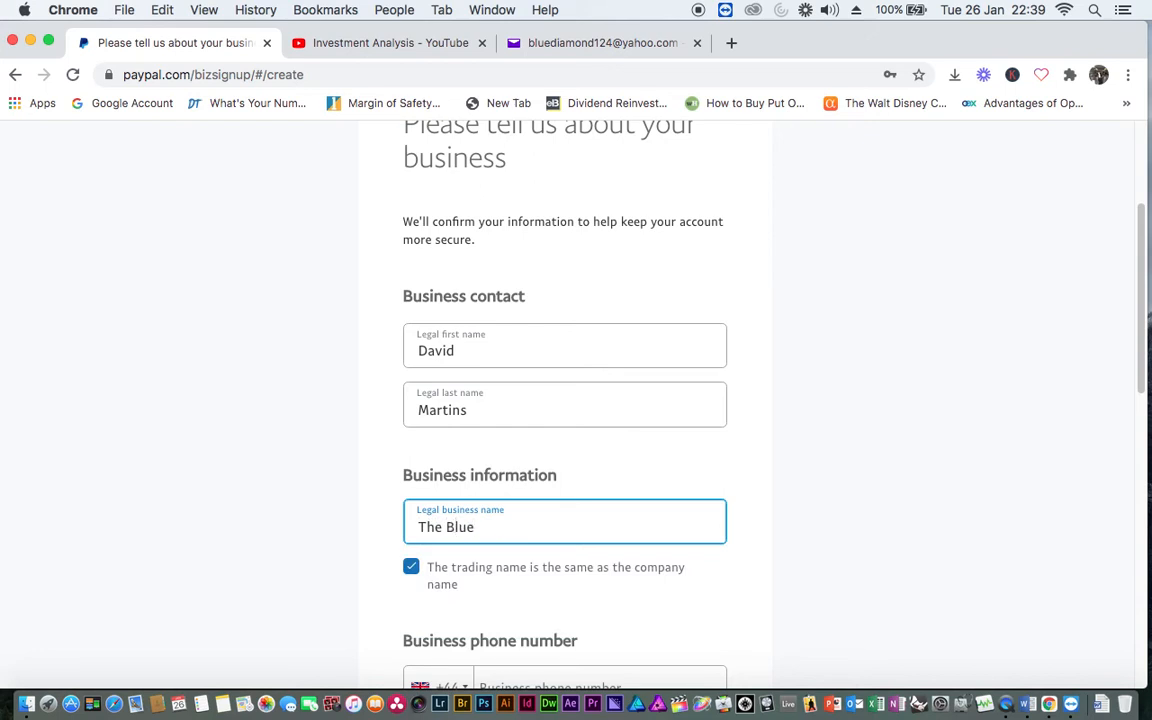
scroll(779, 612, down, 2)
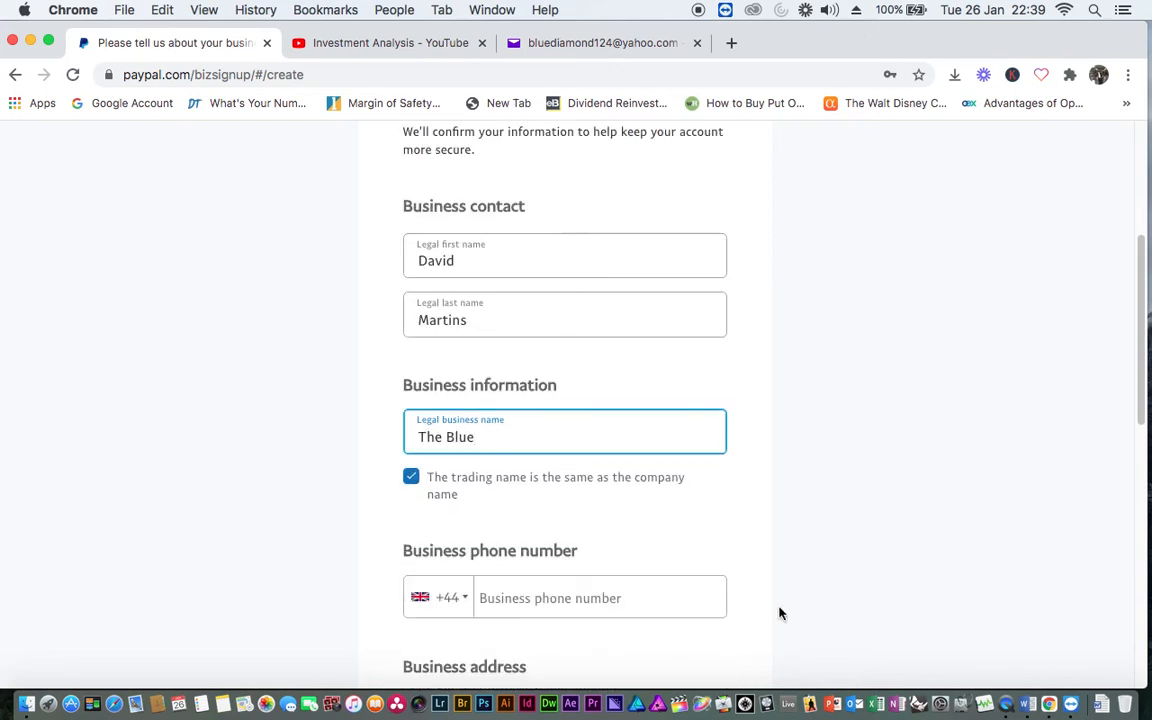
click(520, 603)
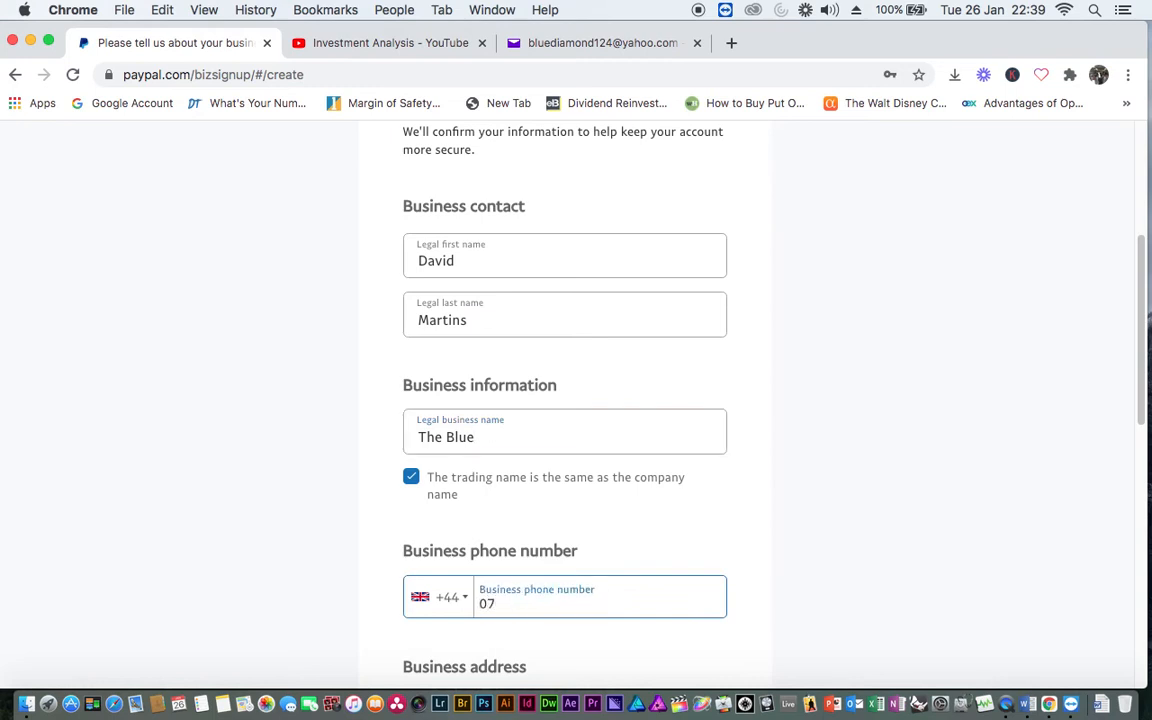
scroll(568, 625, down, 2)
Enter the business street address, autofill Birmingham town and county, and correct the postcode
click(514, 594)
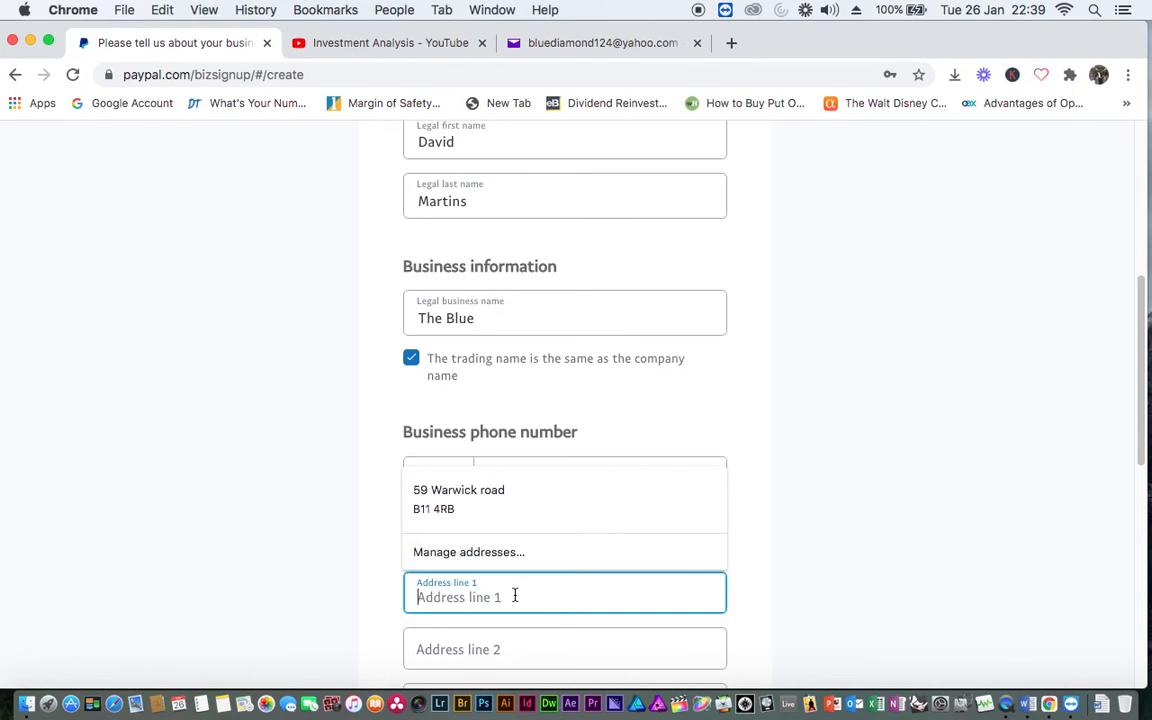
scroll(514, 594, down, 2)
scroll(515, 595, down, 2)
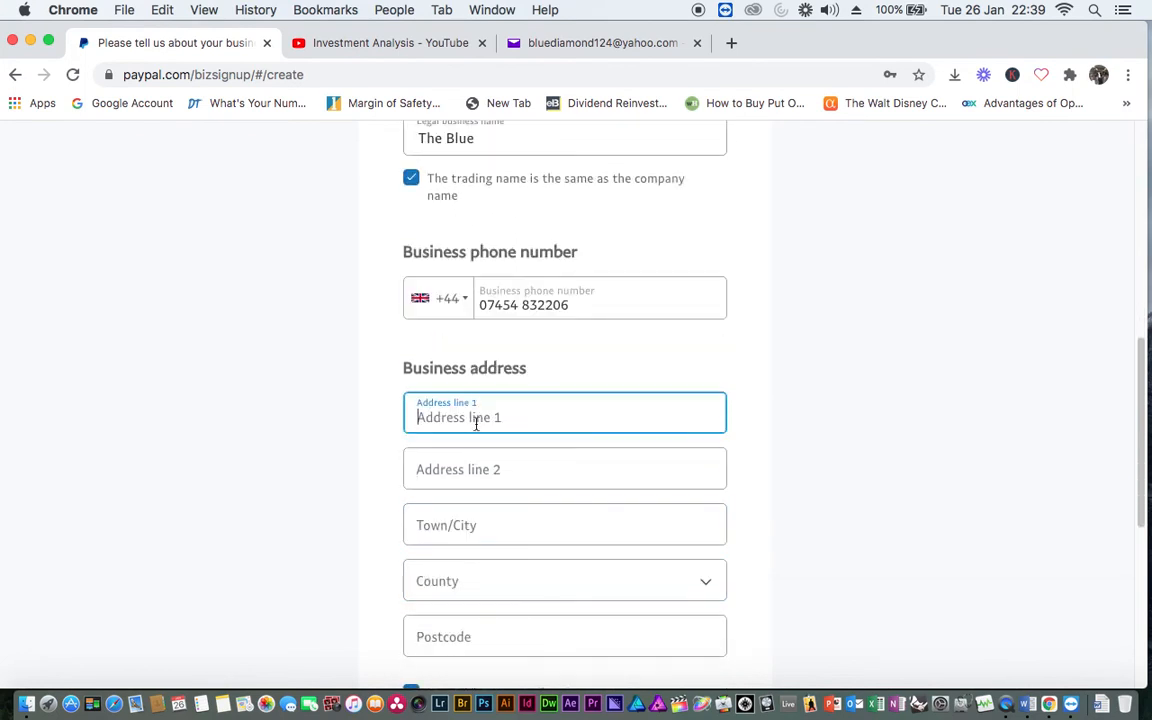
click(497, 582)
click(490, 524)
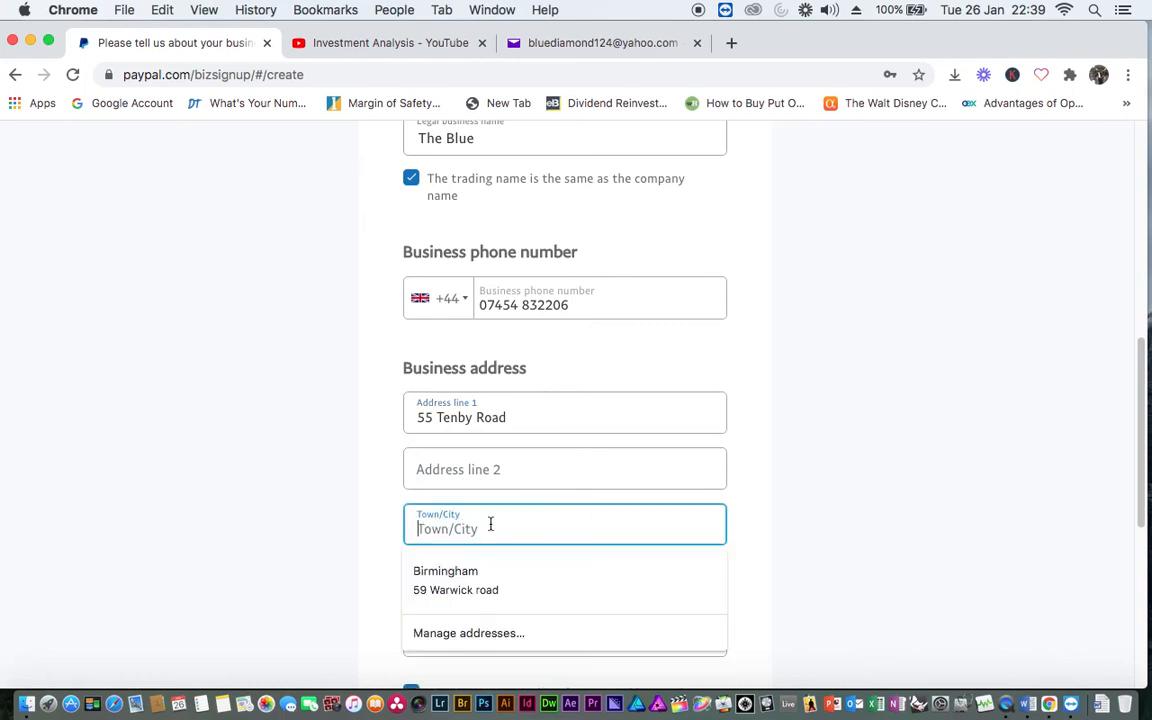
click(452, 572)
scroll(486, 580, down, 5)
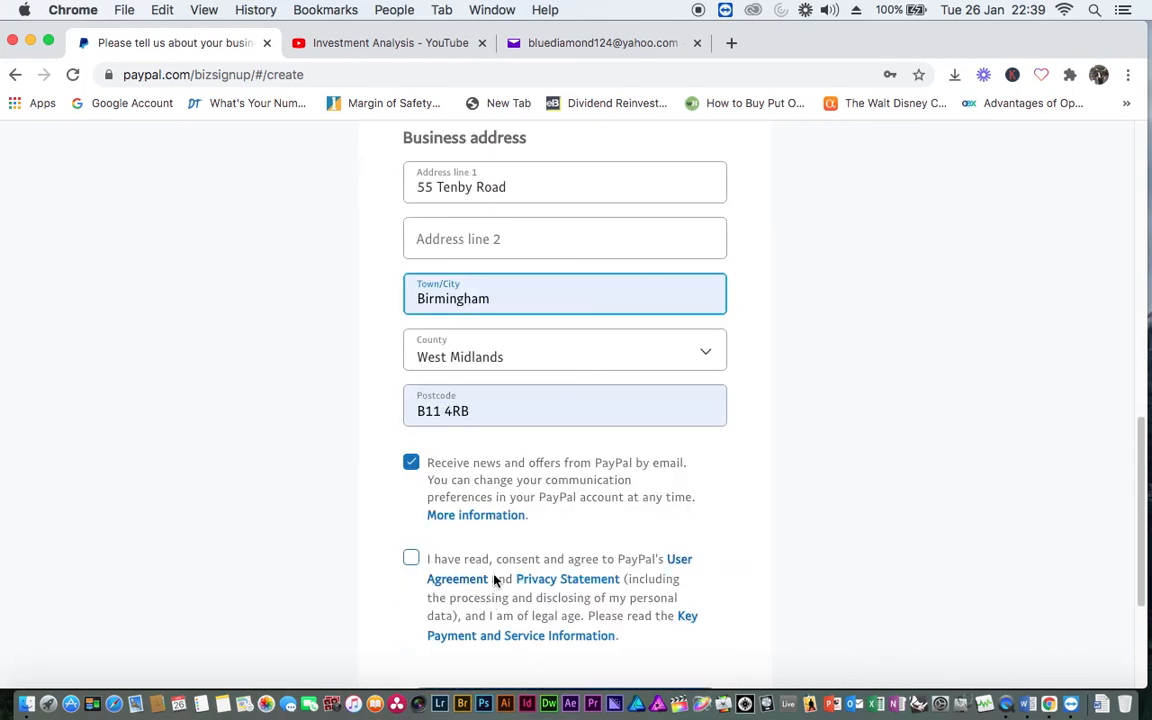
drag(471, 411, 399, 412)
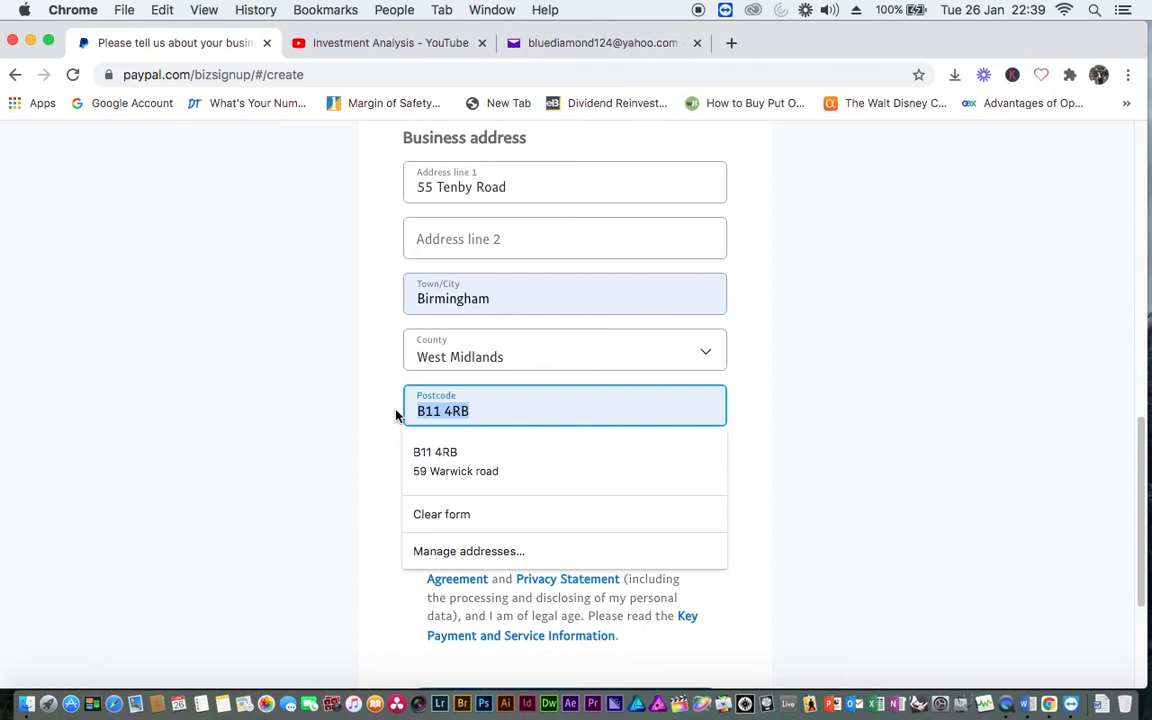
key(BackSpace)
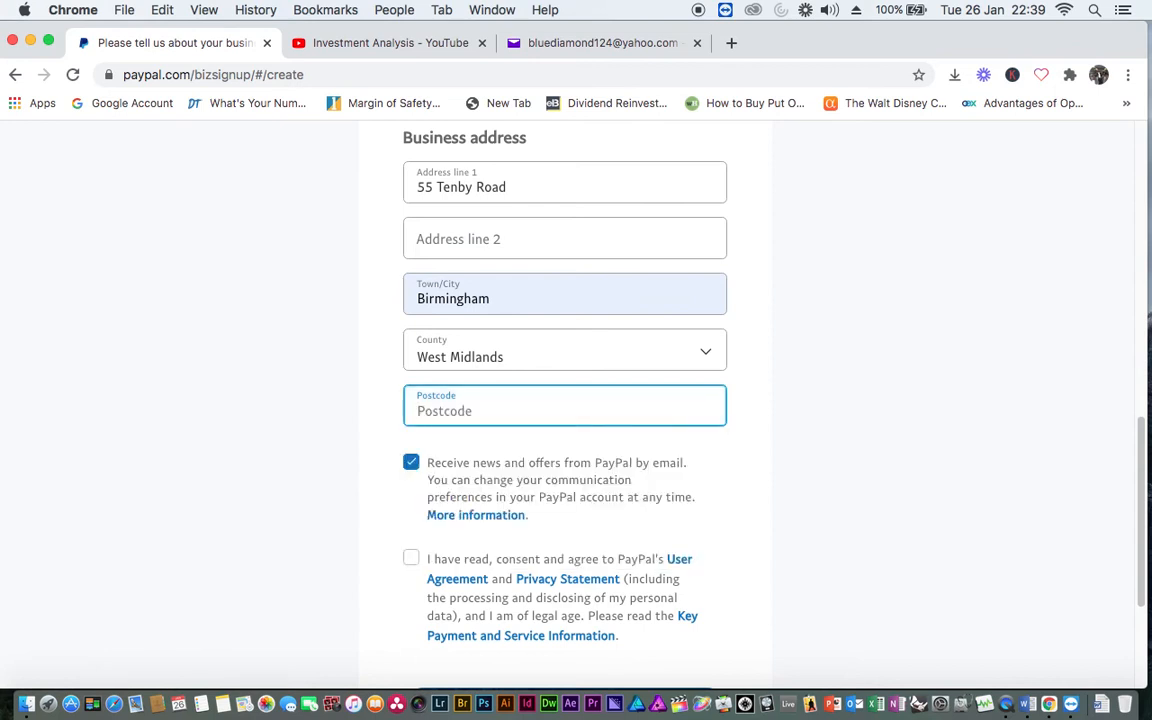
text(B13 9LX)
Accept the user agreement and privacy statement and create the account
scroll(517, 560, down, 1)
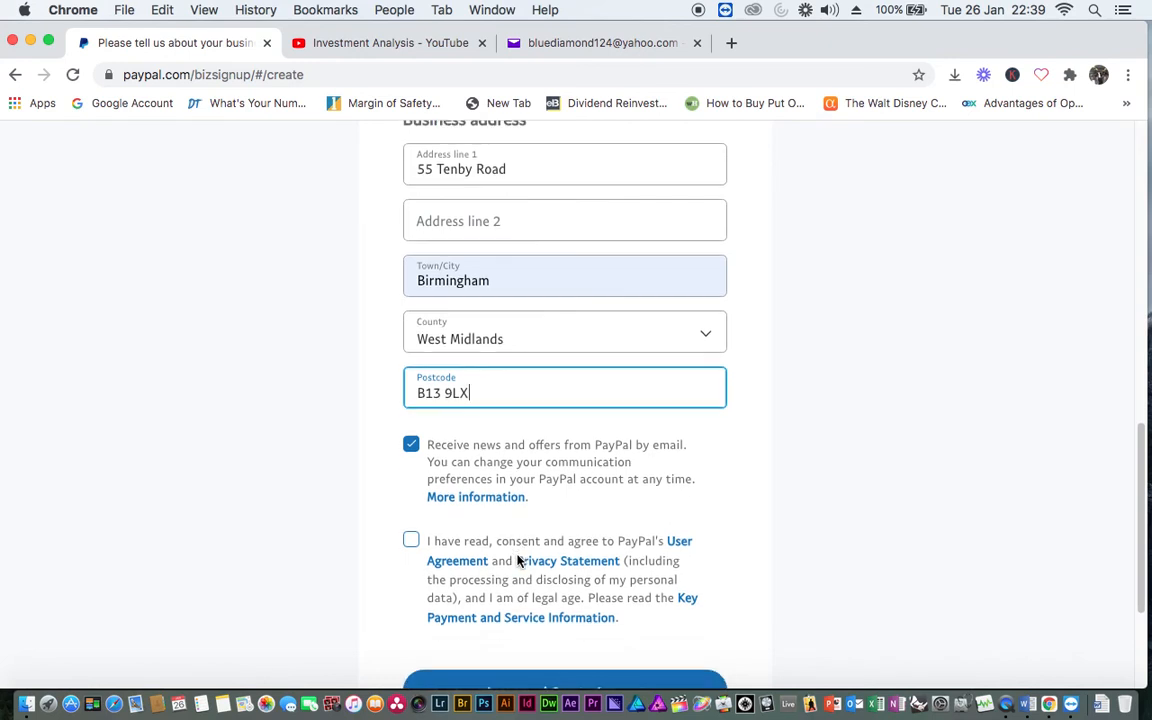
scroll(517, 560, down, 2)
click(411, 493)
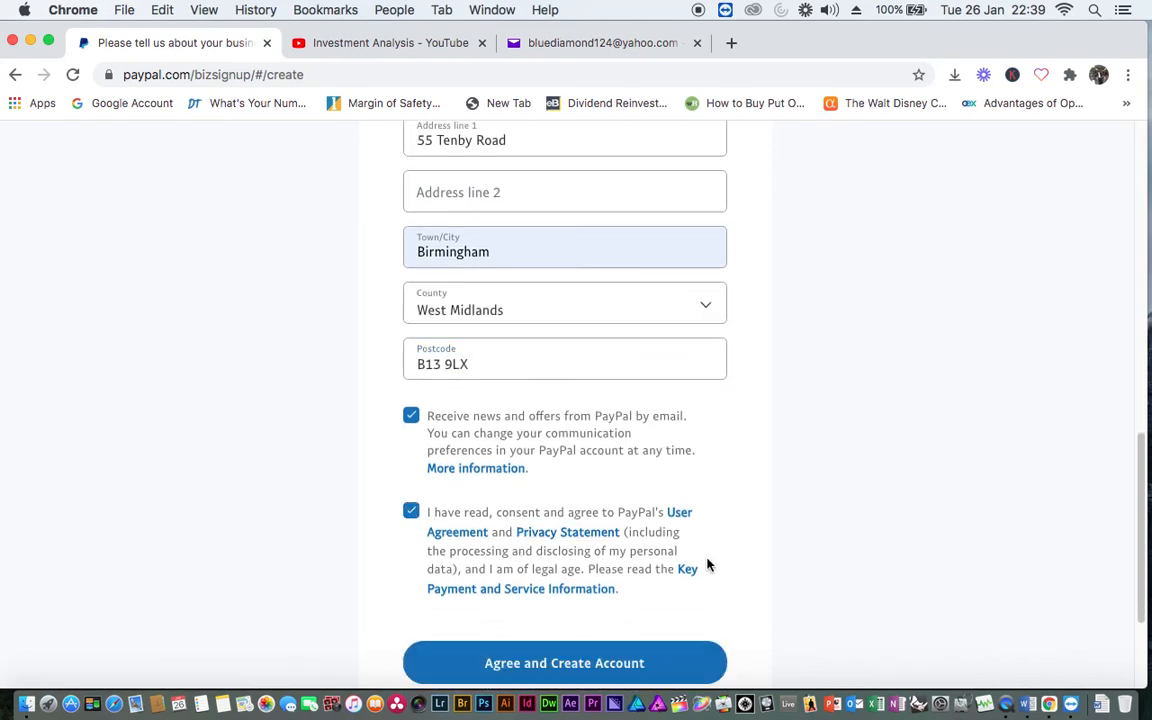
scroll(771, 564, down, 3)
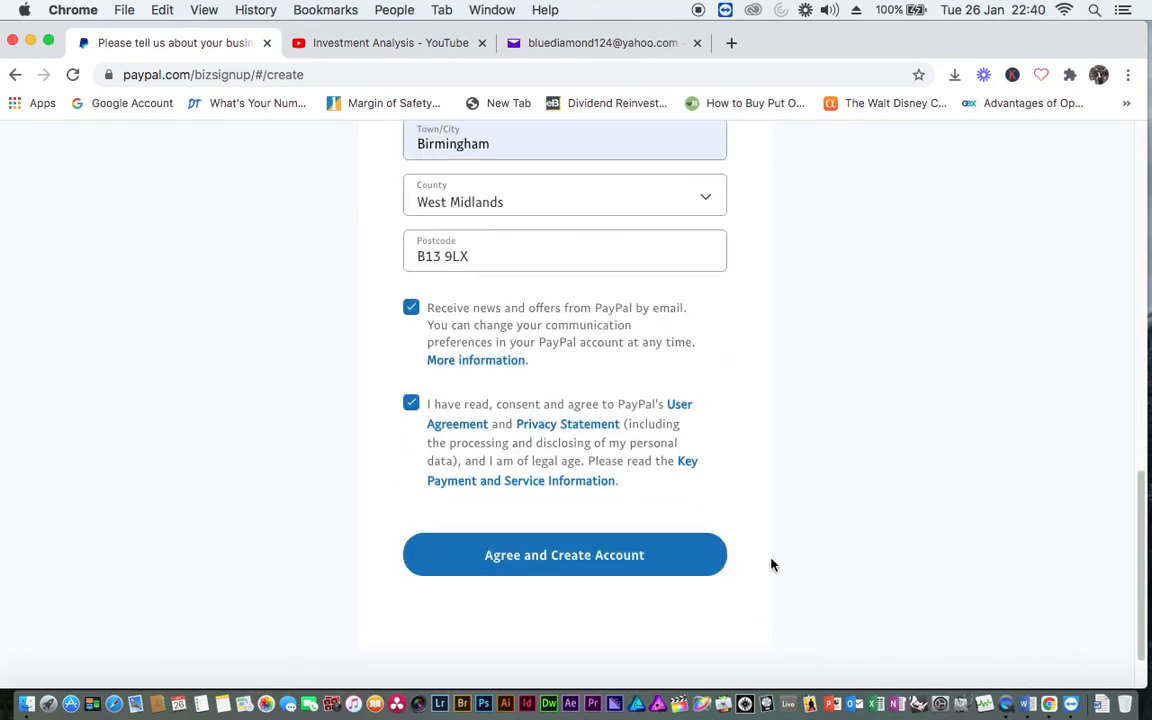
click(606, 558)
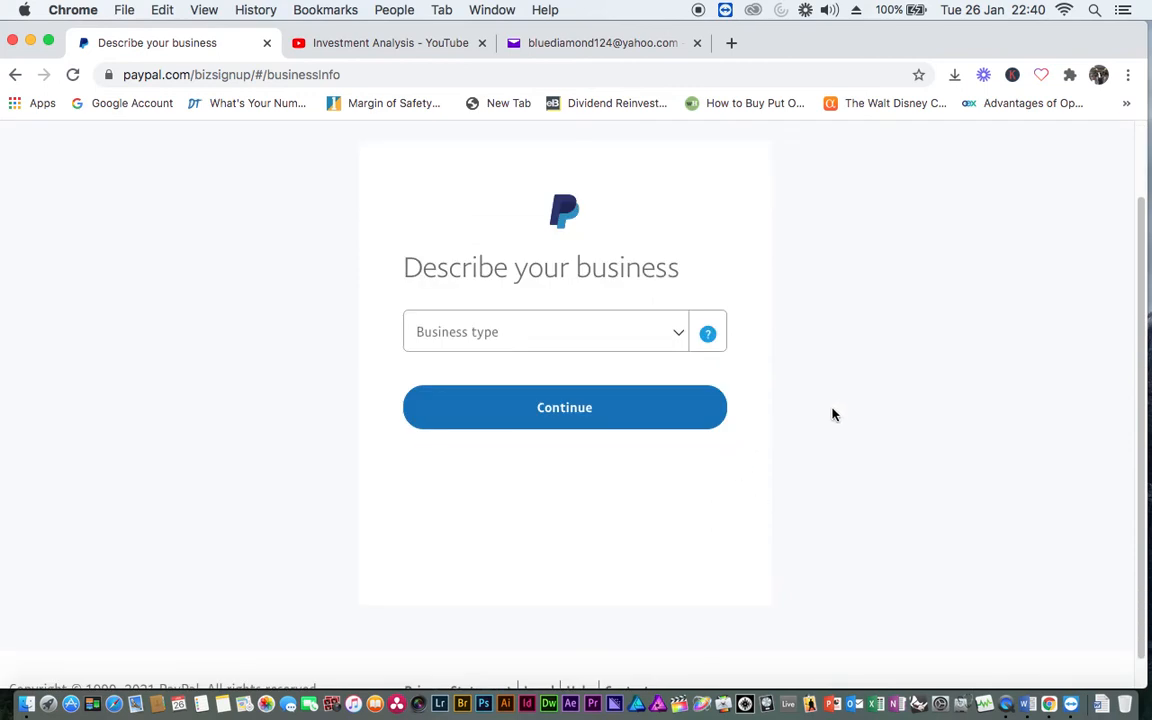
Set business type Individual and keyword 'Lodging-Hotels, Motels, Resorts, Central Reservations', then continue
click(681, 340)
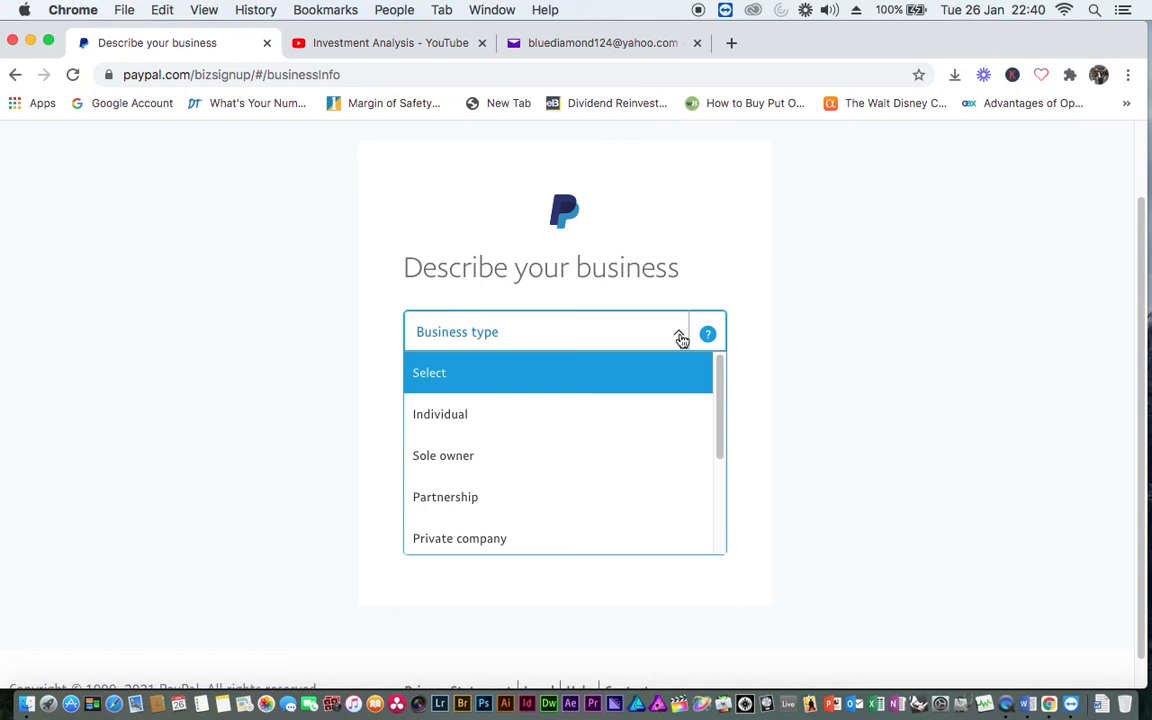
click(484, 420)
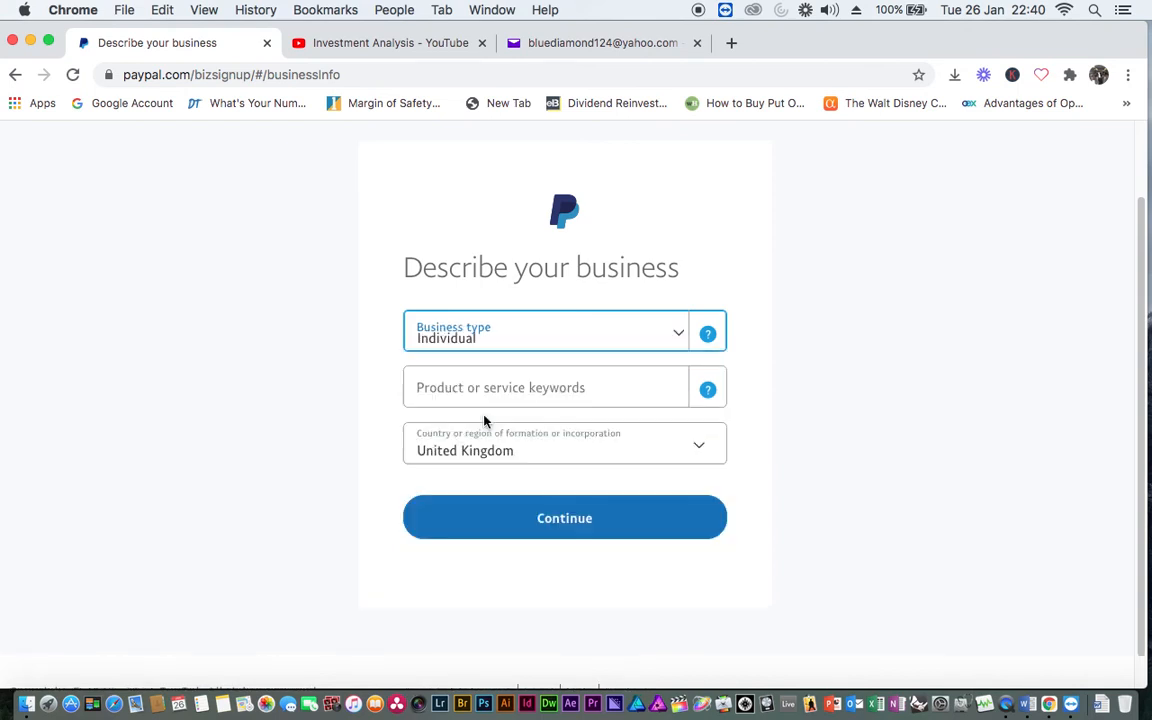
click(630, 395)
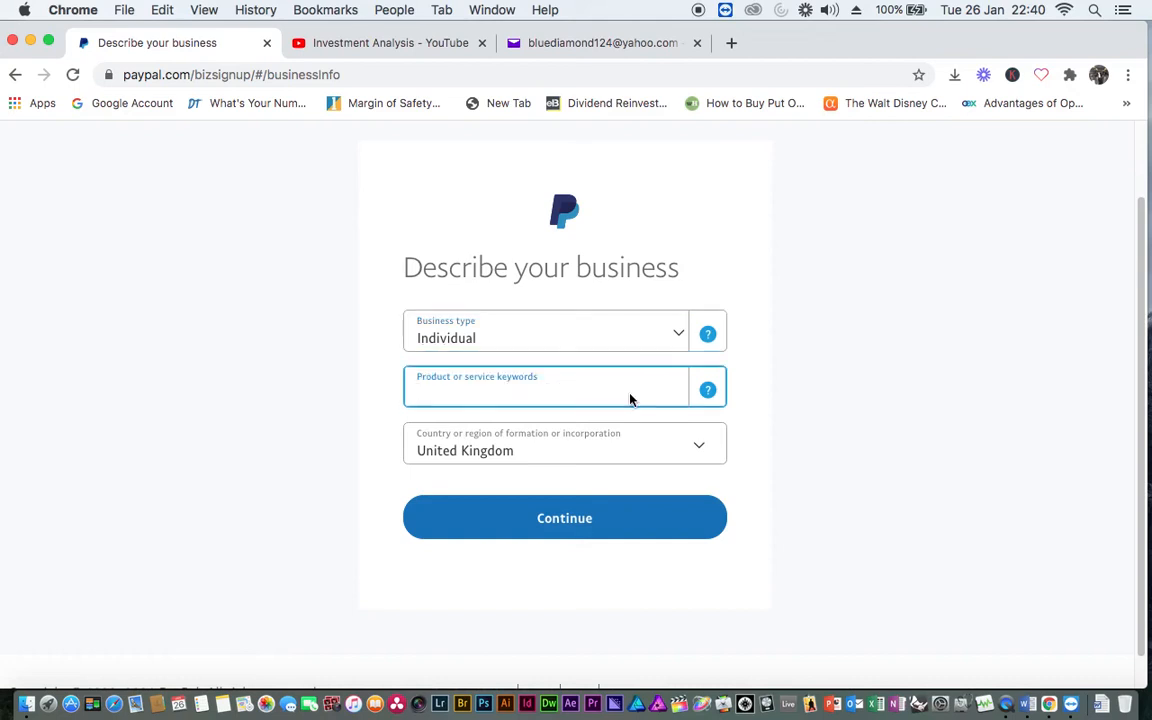
text(comm)
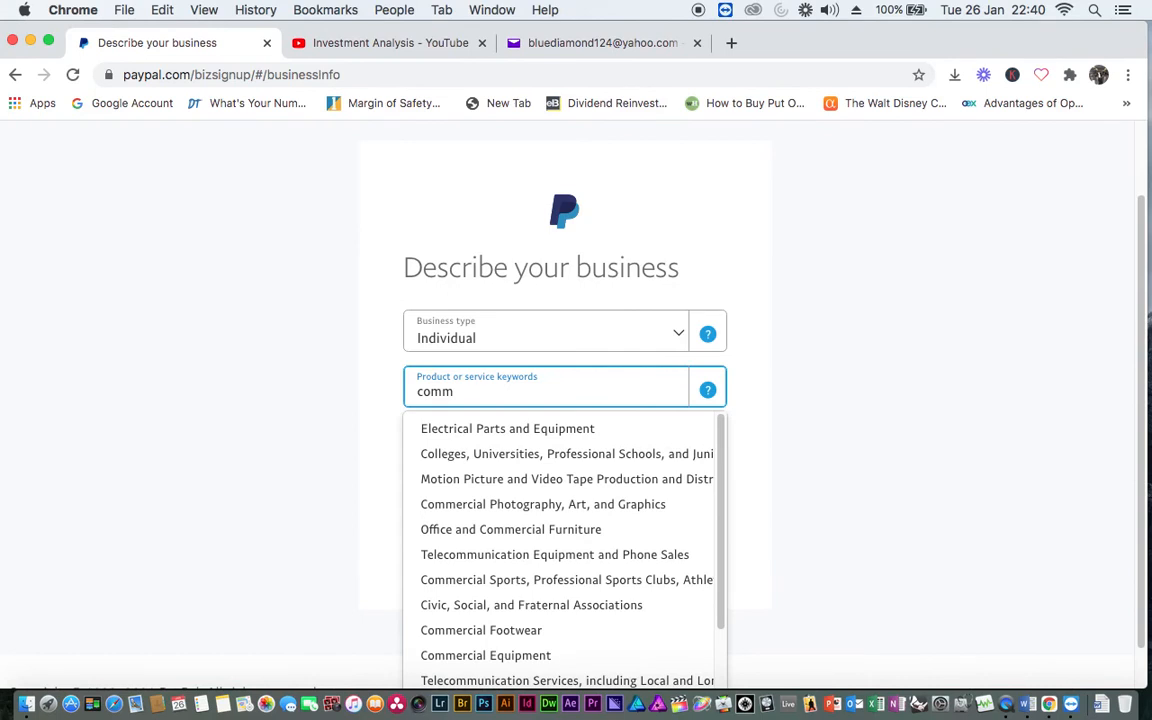
key(BackSpace)
key(BackSpace)
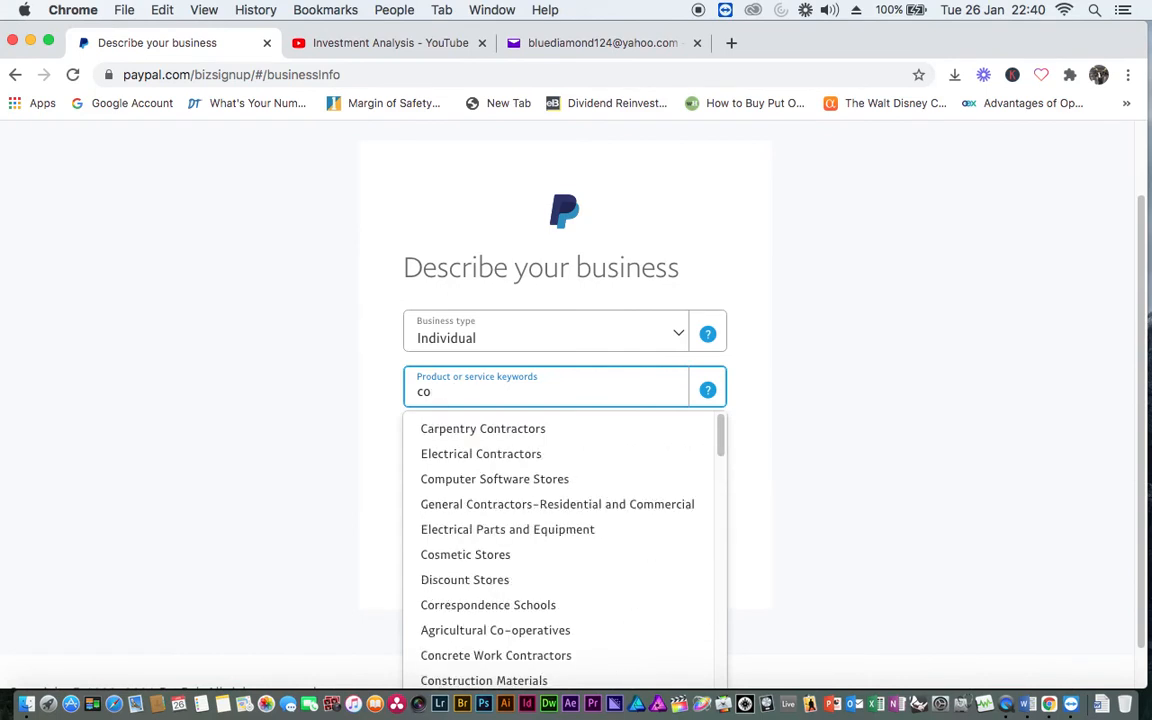
key(BackSpace)
key(BackSpace)
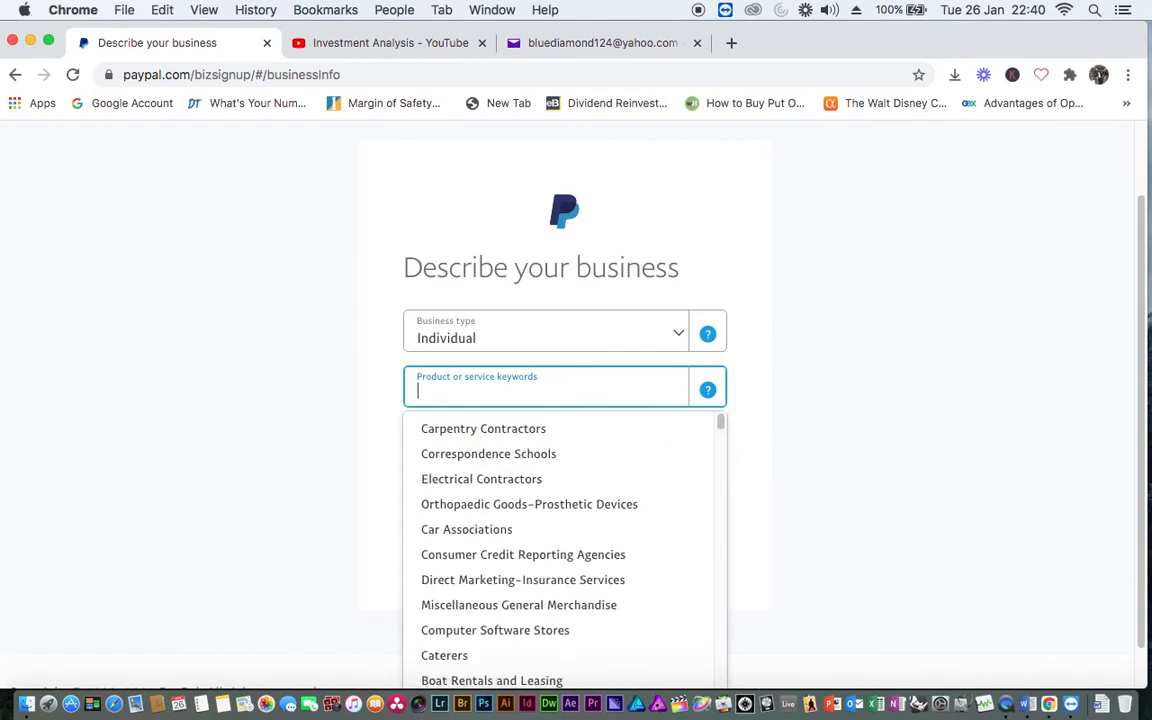
text(Host)
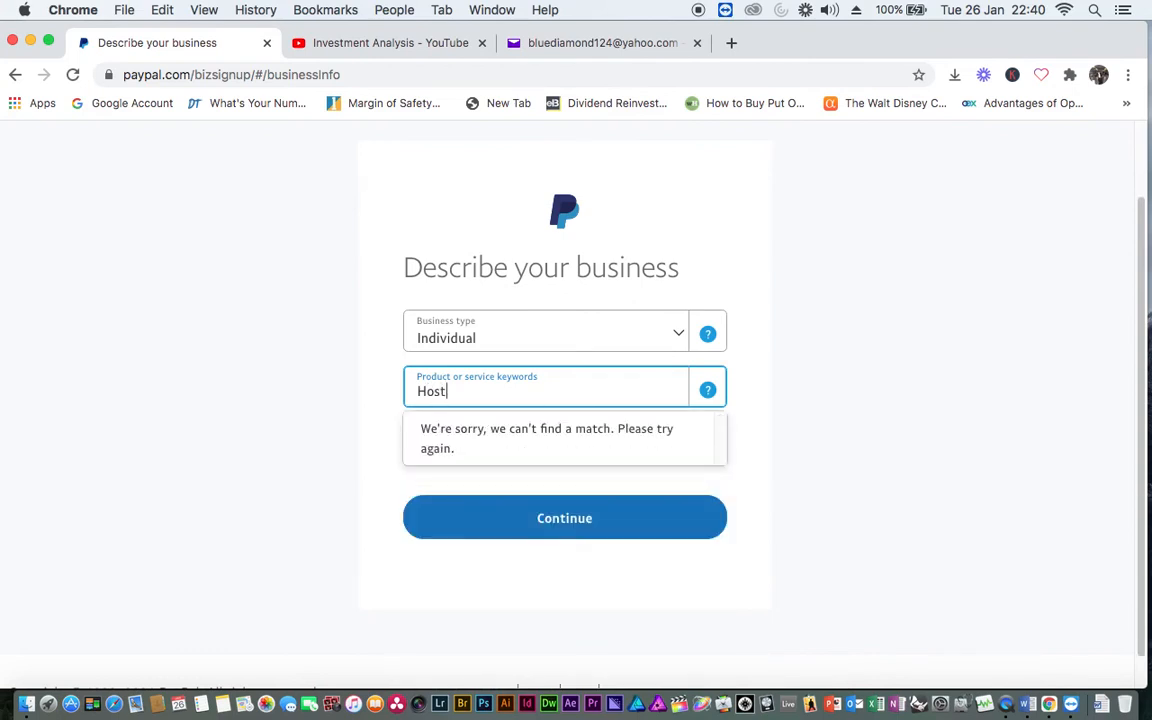
key(BackSpace)
key(BackSpace)
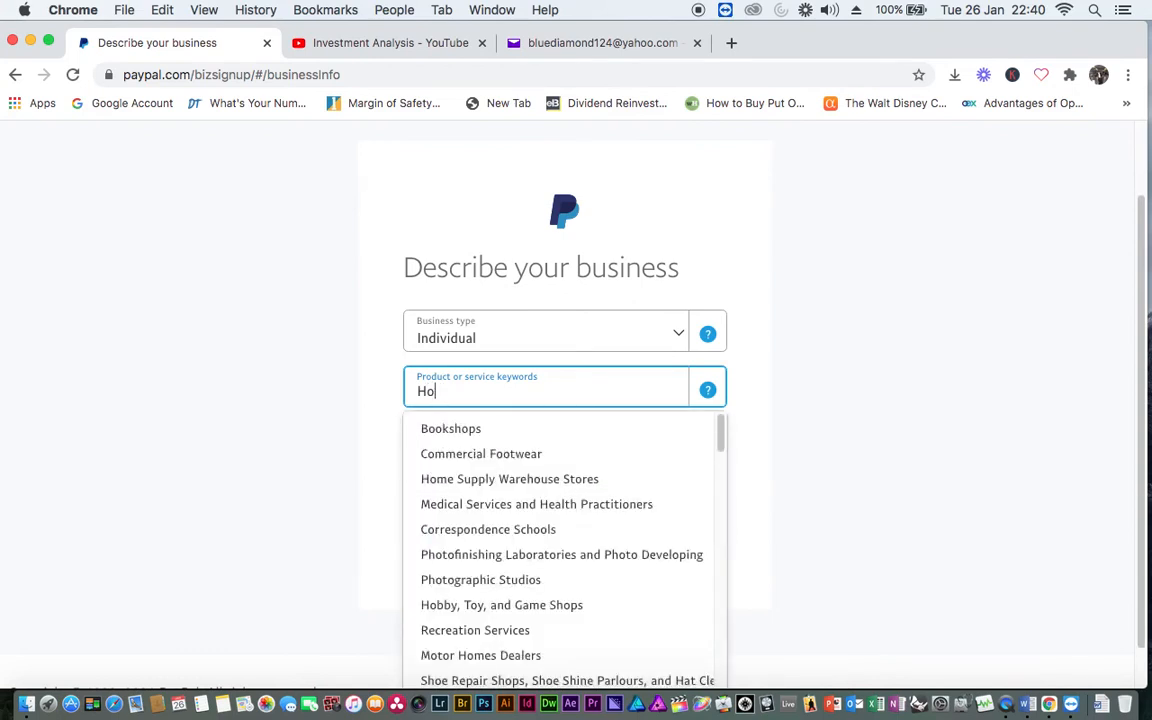
text(tel)
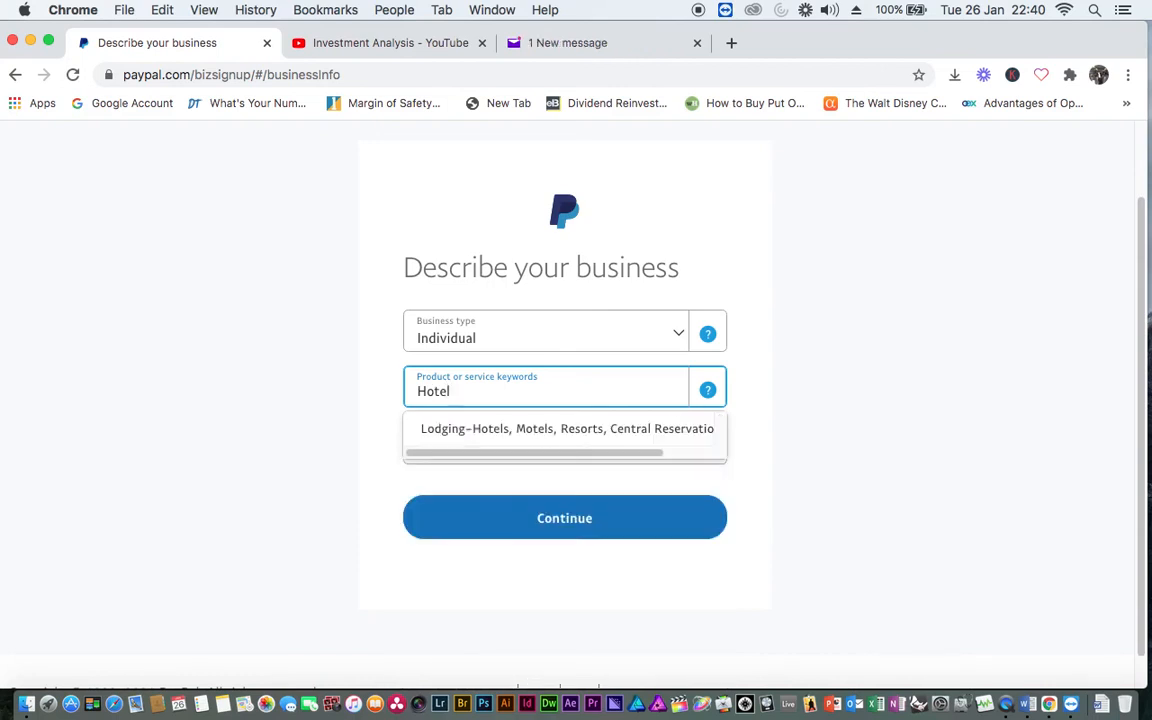
click(568, 429)
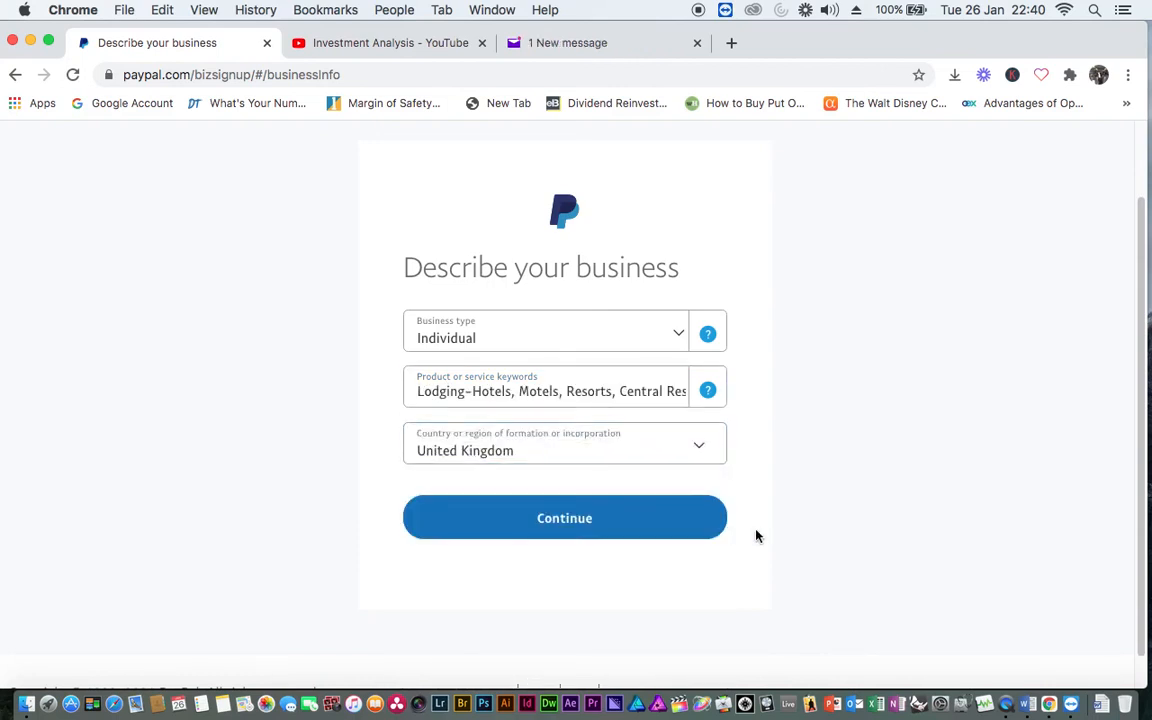
click(580, 521)
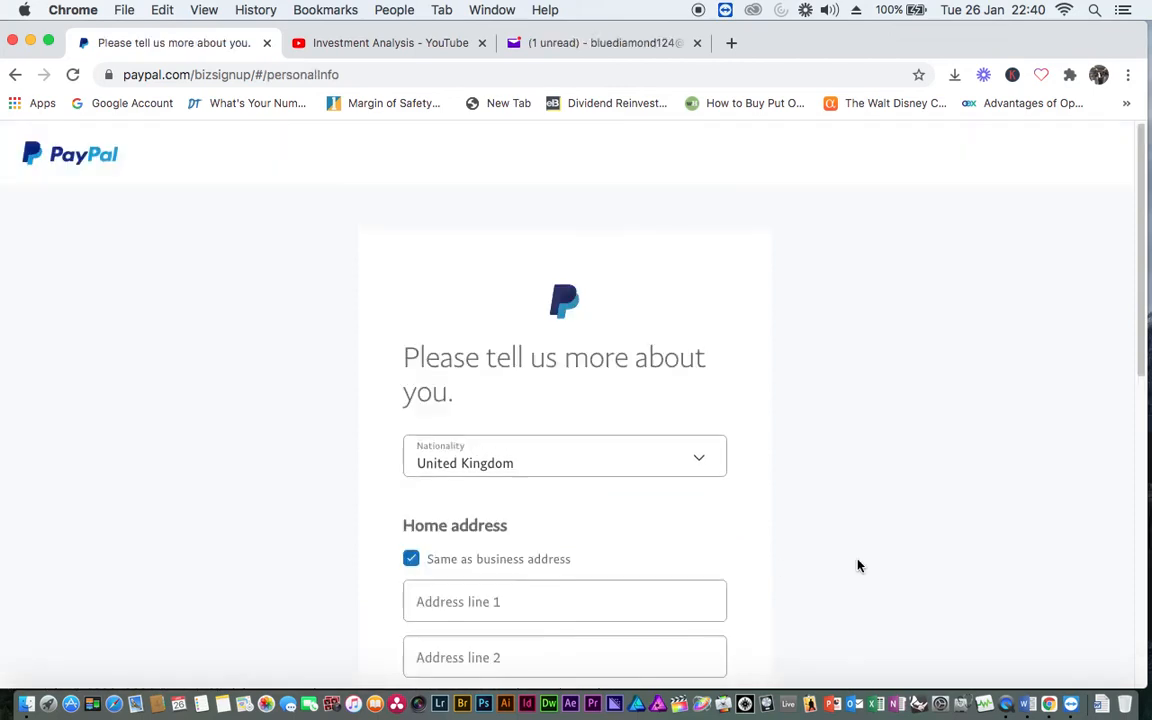
Enter the date of birth, with April as the month
scroll(857, 566, down, 3)
scroll(857, 566, up, 3)
scroll(857, 566, down, 1)
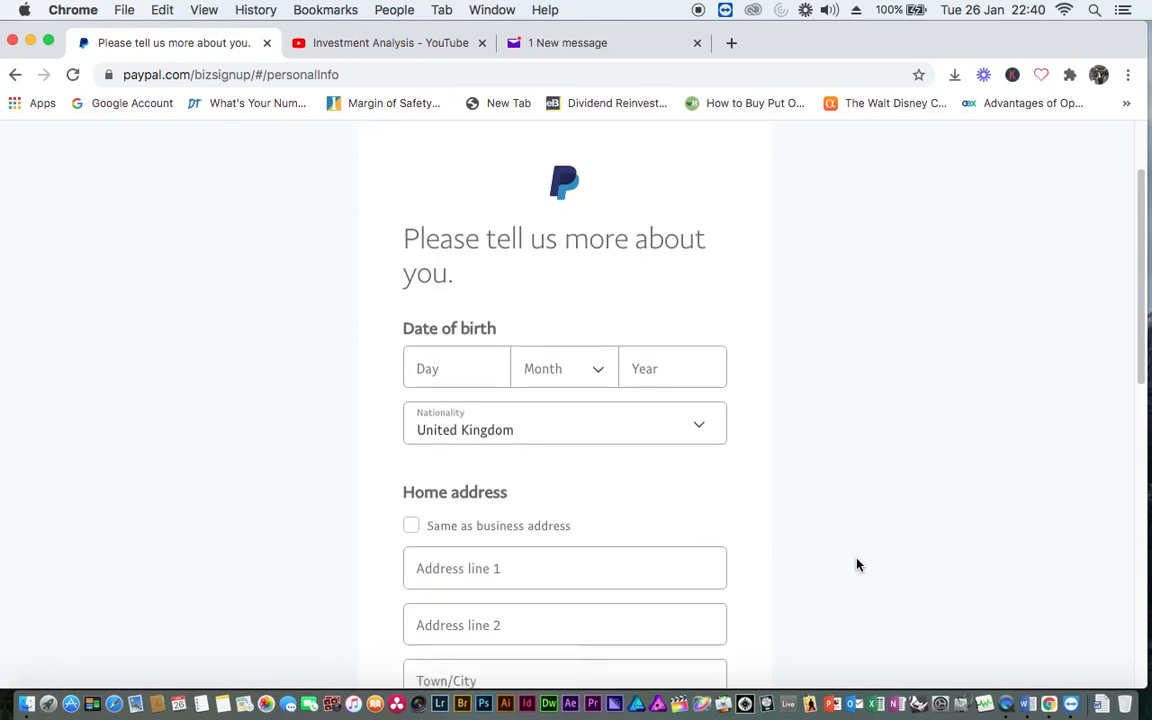
click(463, 366)
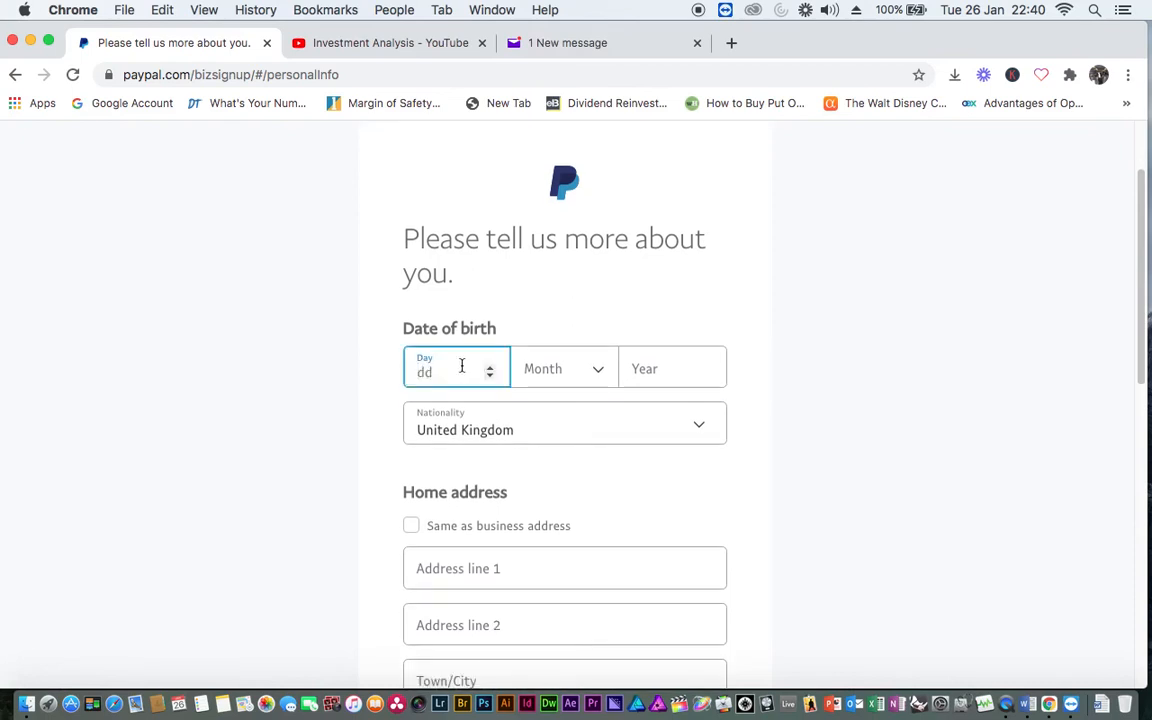
text(3)
key(BackSpace)
text(4)
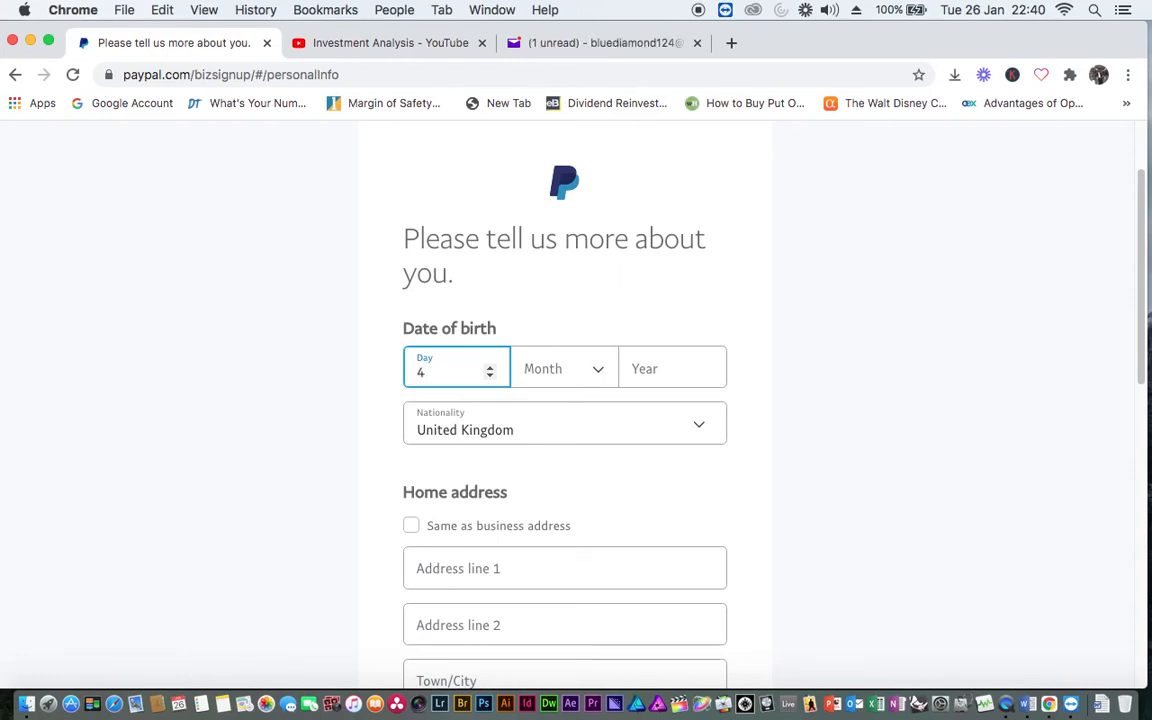
click(594, 374)
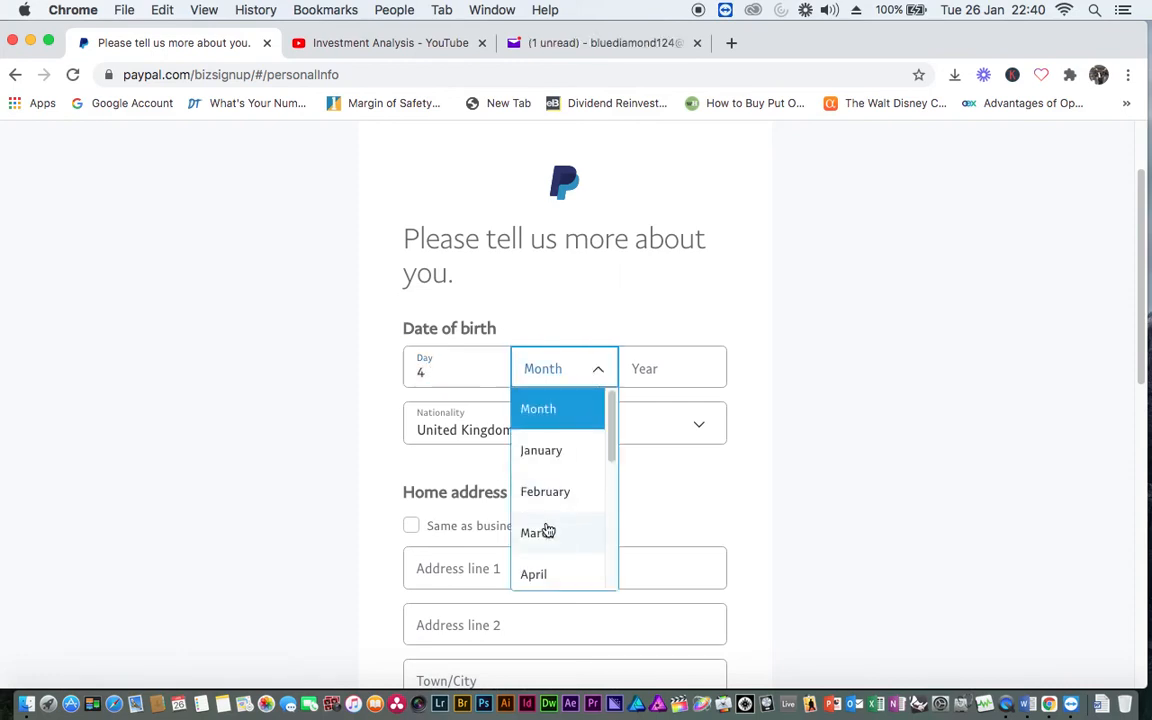
click(537, 577)
click(648, 371)
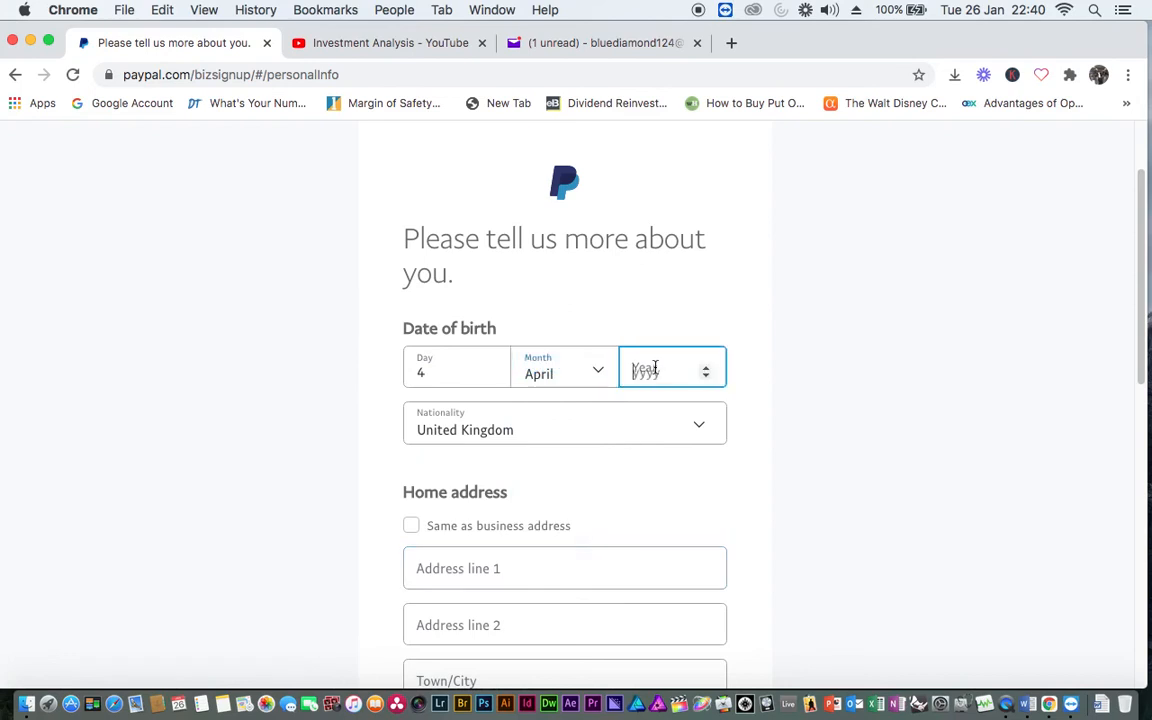
text(1977)
Use the business address and phone as personal ones and submit the details
scroll(684, 380, down, 5)
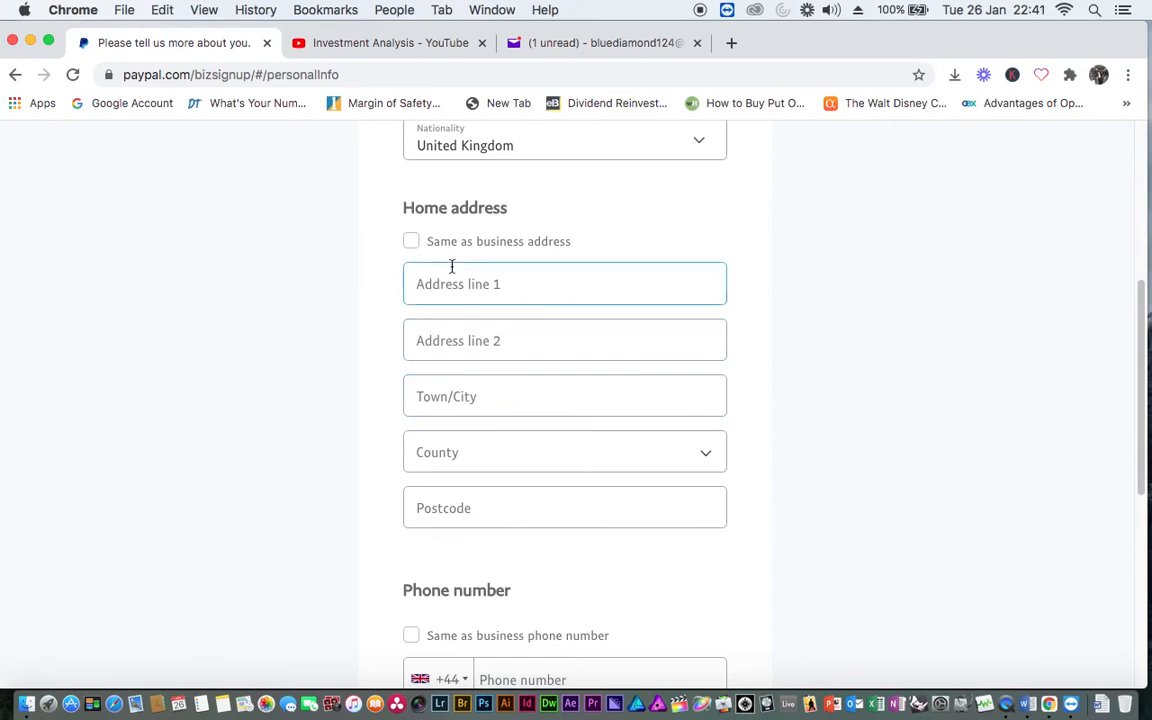
click(411, 244)
click(611, 432)
scroll(611, 429, down, 1)
scroll(605, 428, up, 1)
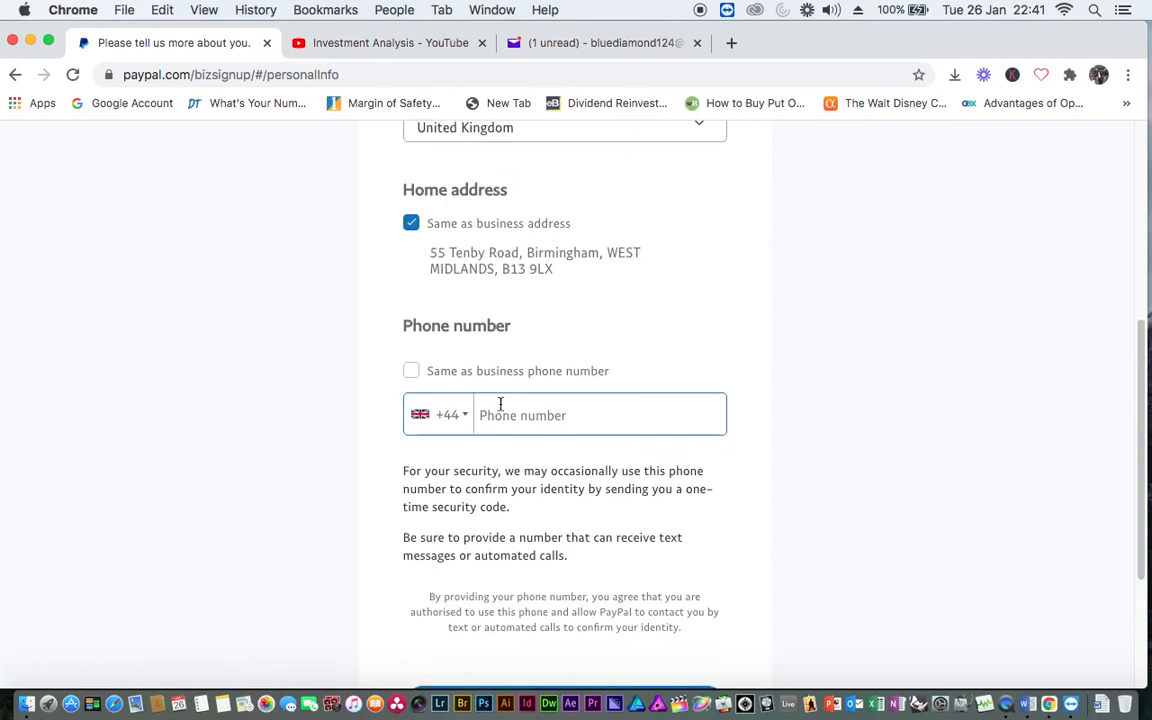
click(410, 371)
scroll(594, 440, down, 5)
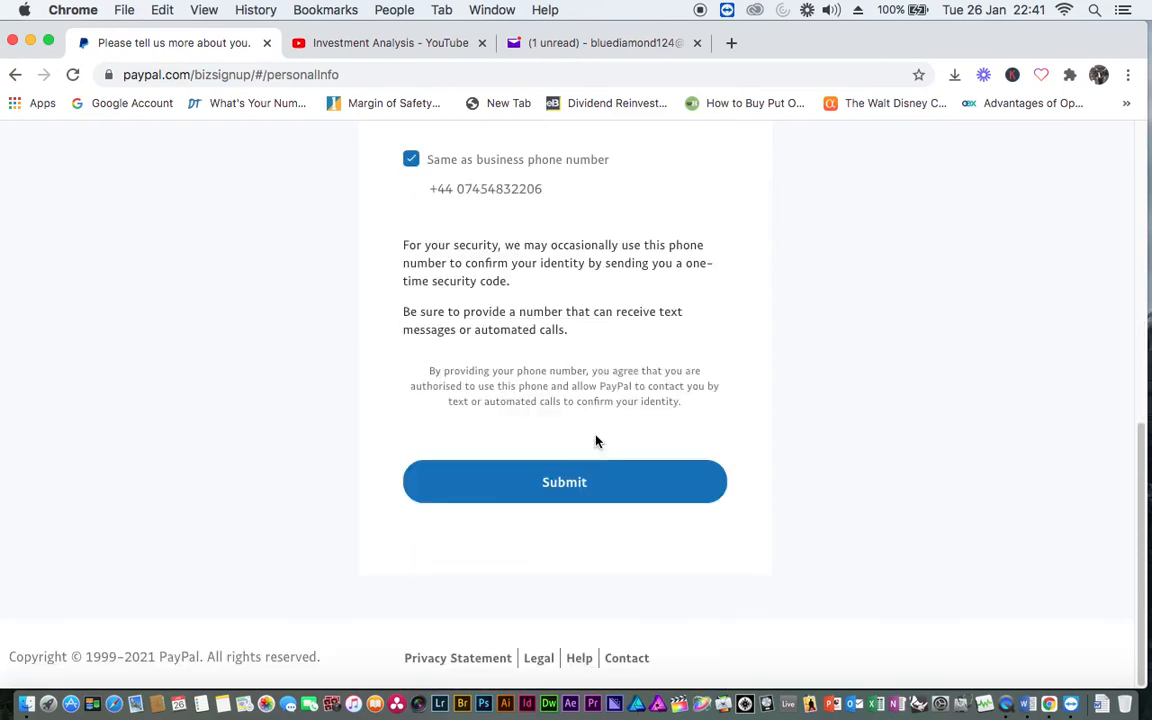
click(584, 481)
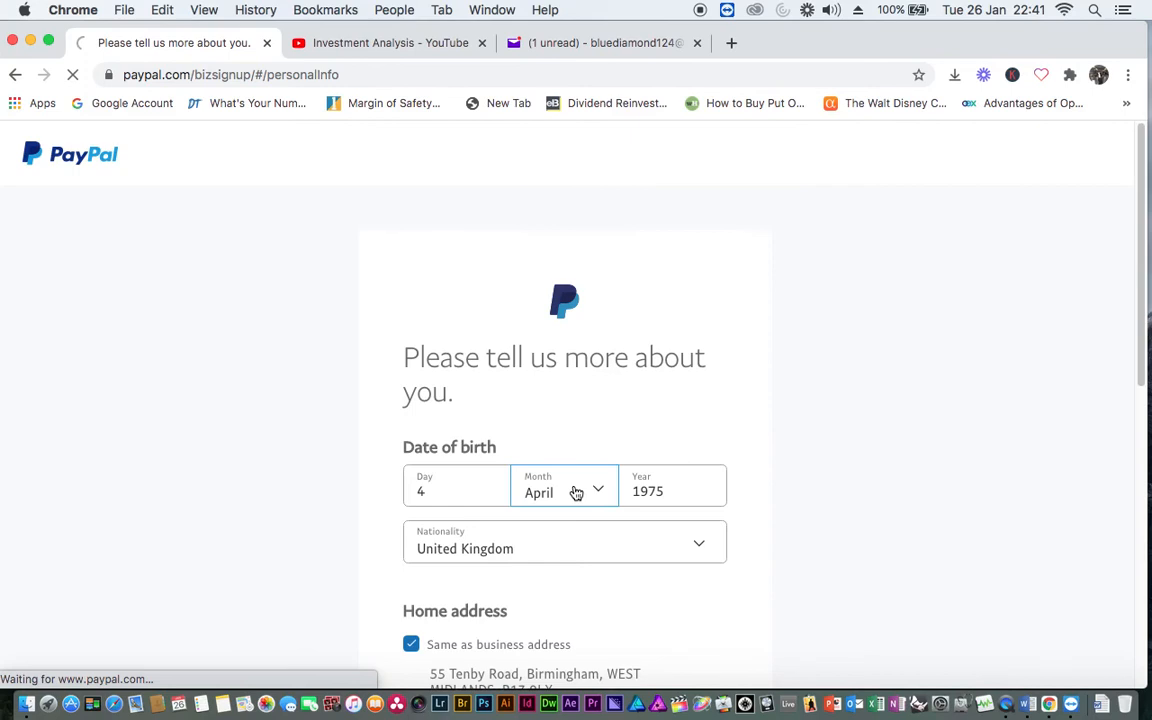
scroll(576, 492, down, 3)
scroll(575, 491, down, 4)
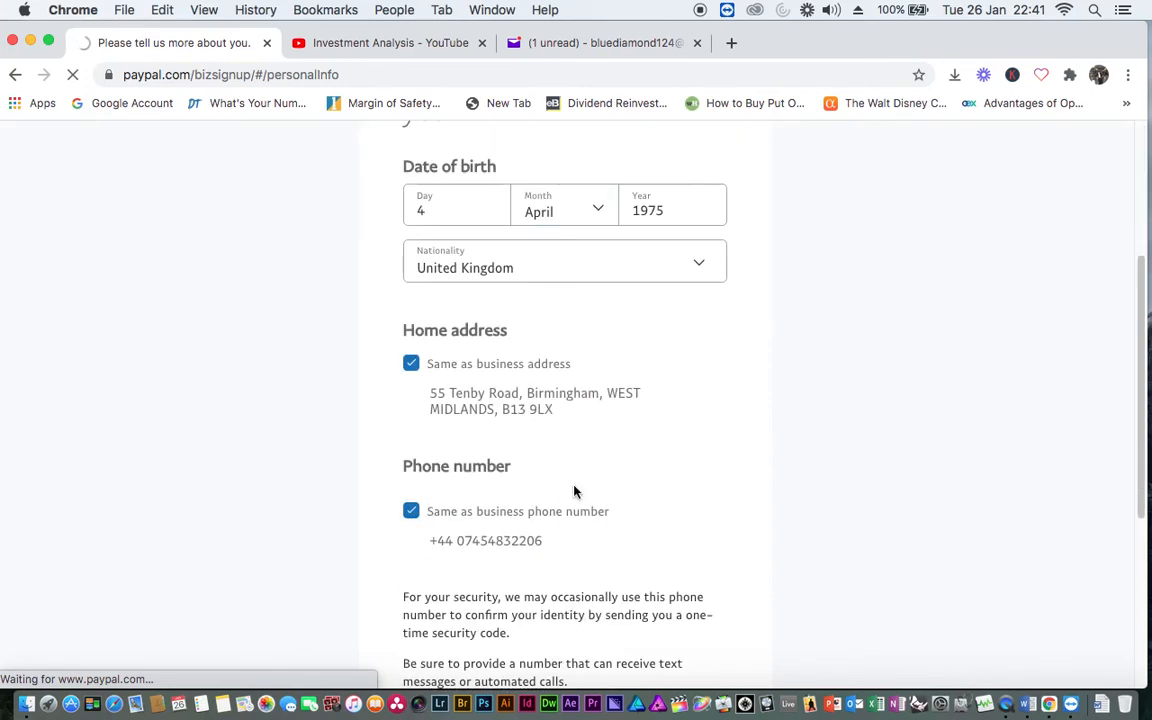
scroll(575, 491, down, 3)
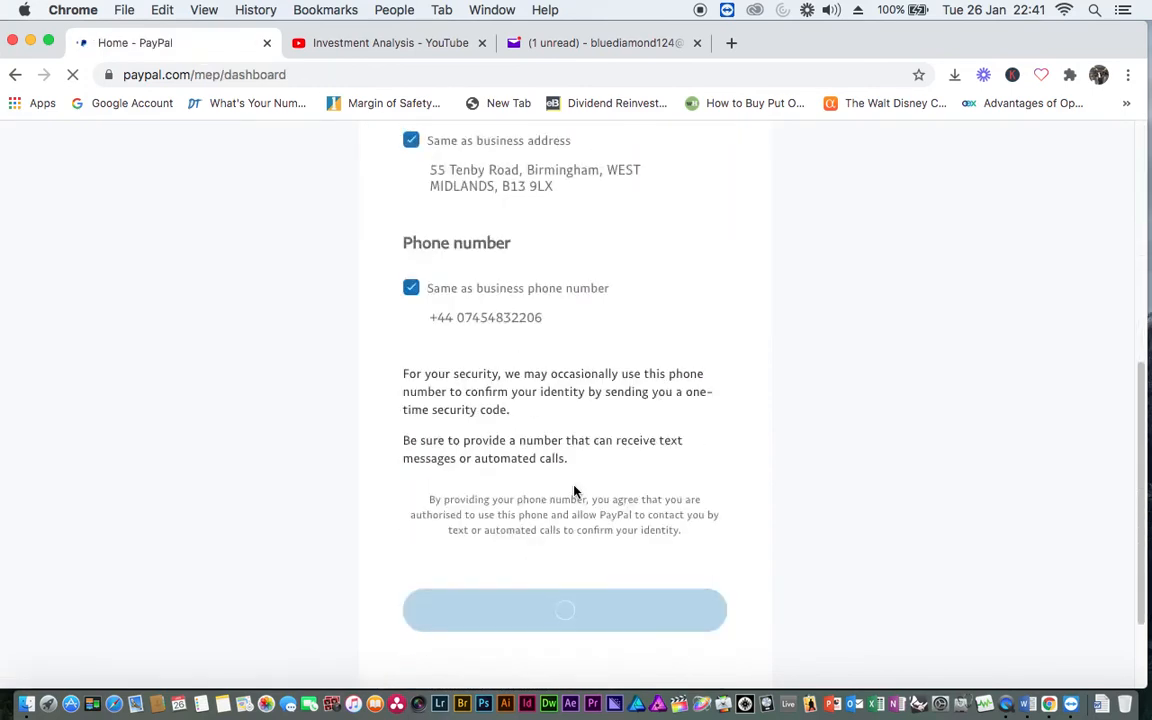
Open Bank accounts and cards under Pay & Get paid's Wallet section
scroll(575, 491, down, 2)
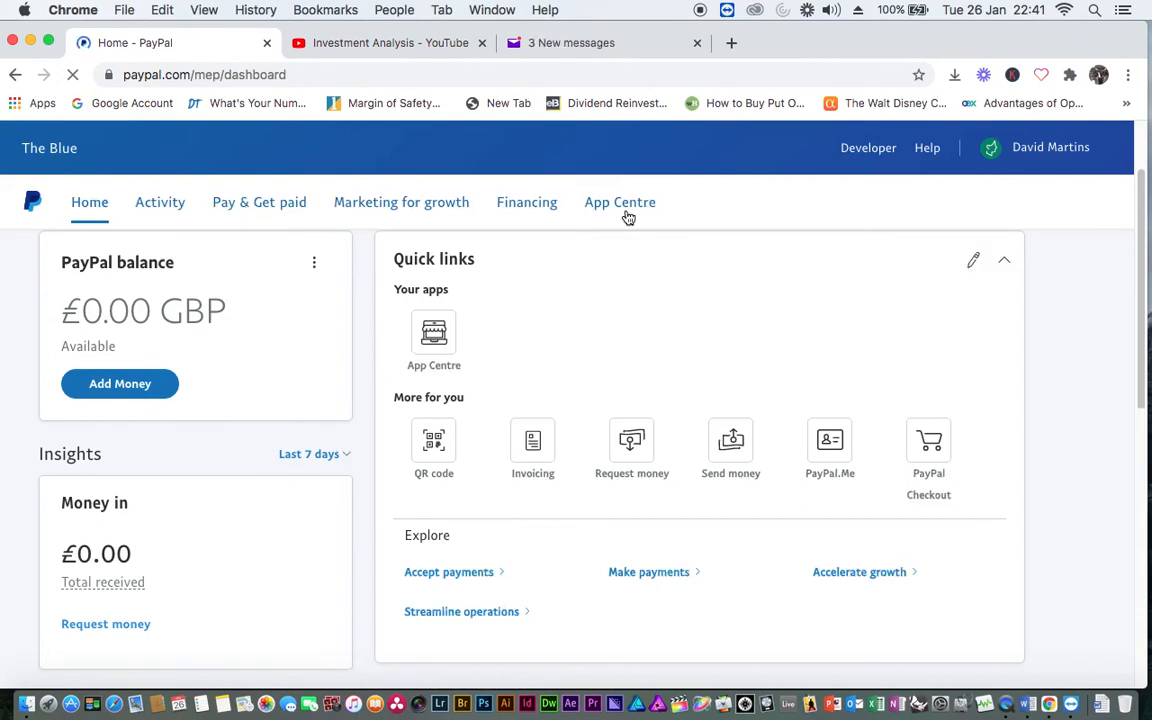
click(262, 204)
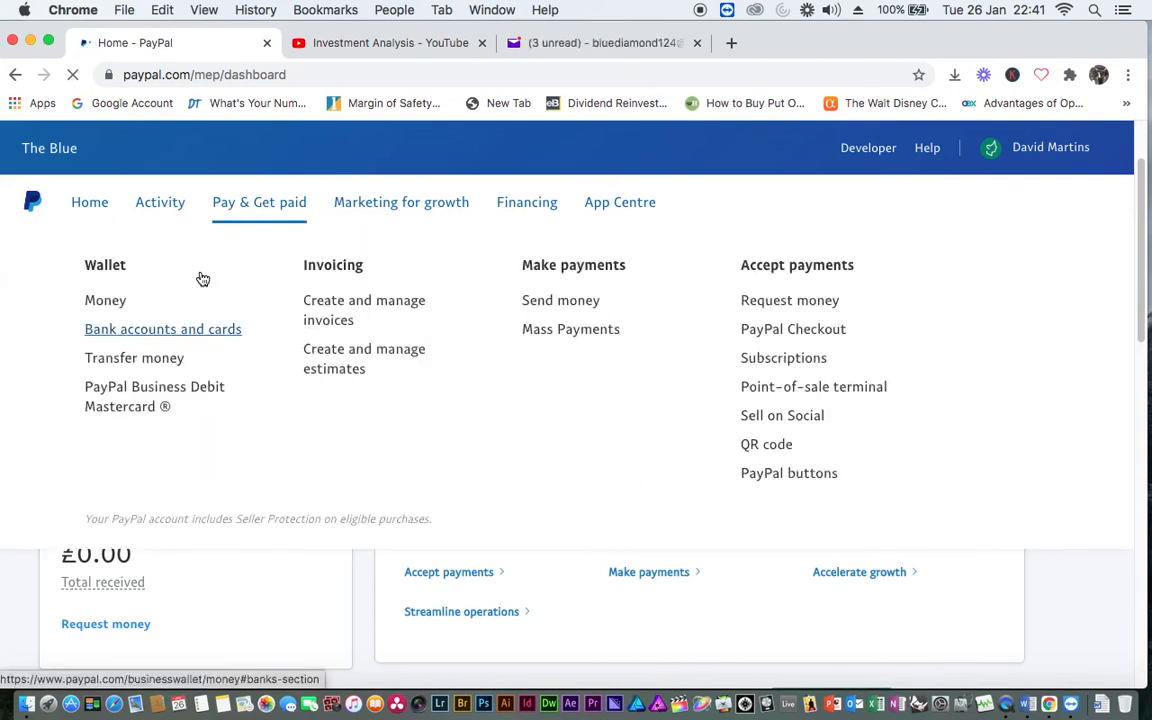
click(153, 331)
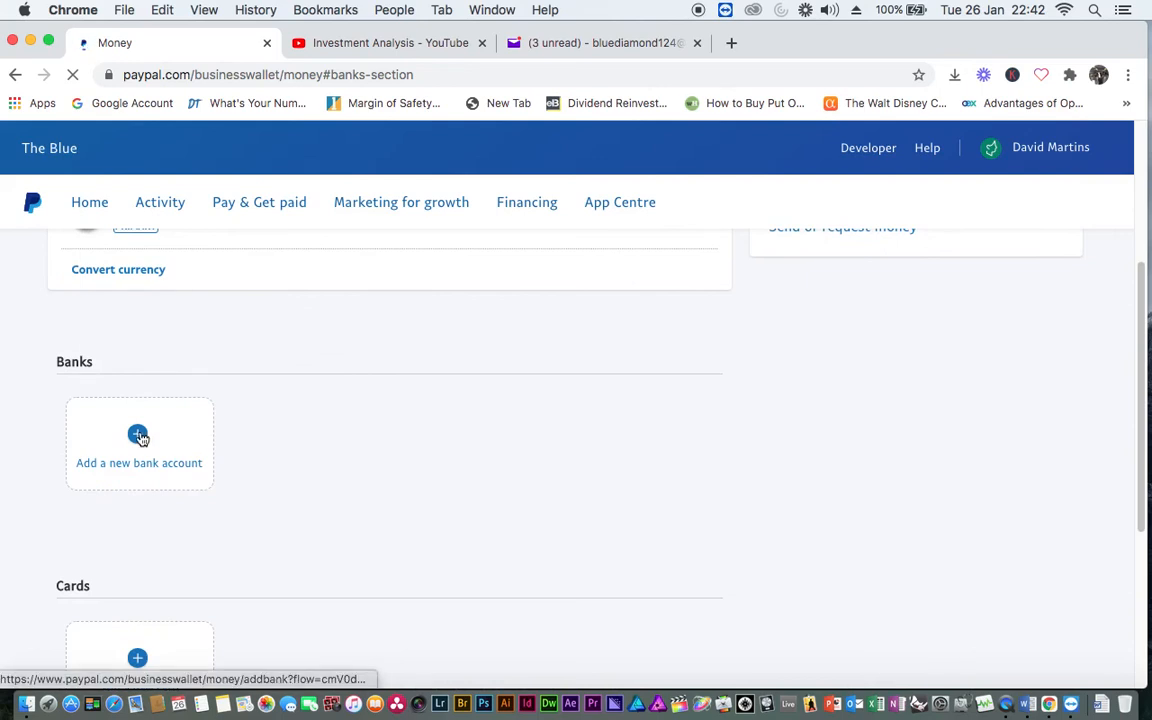
click(140, 436)
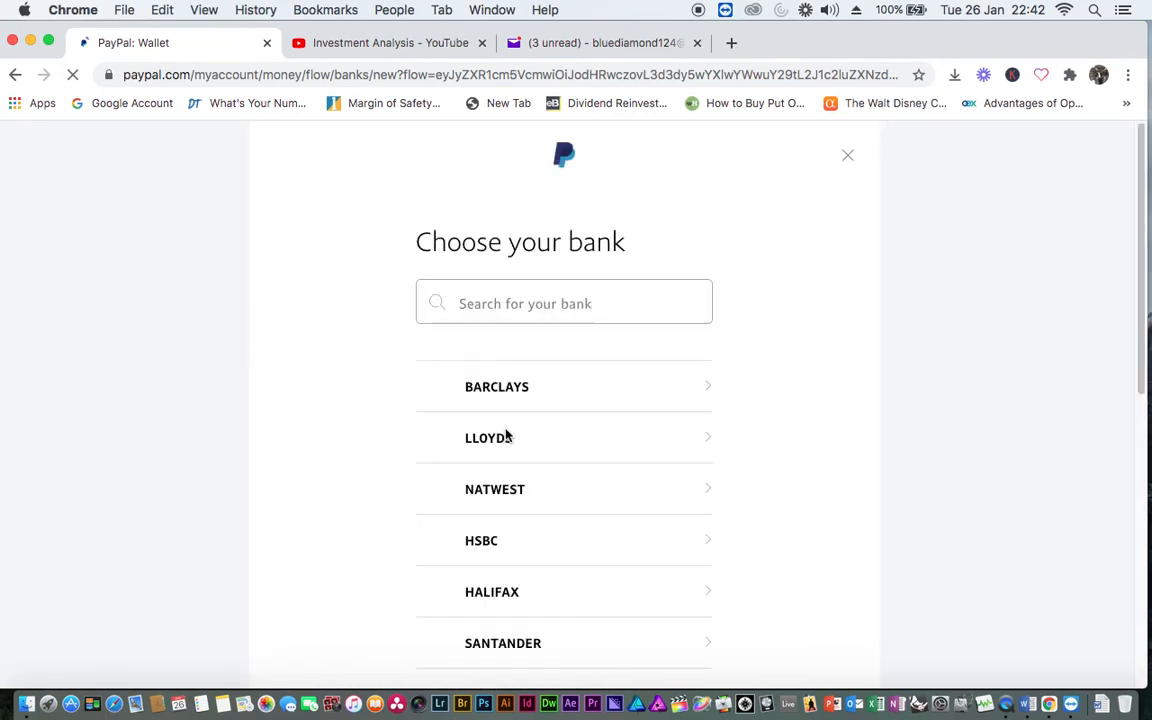
scroll(505, 435, down, 2)
scroll(507, 437, down, 5)
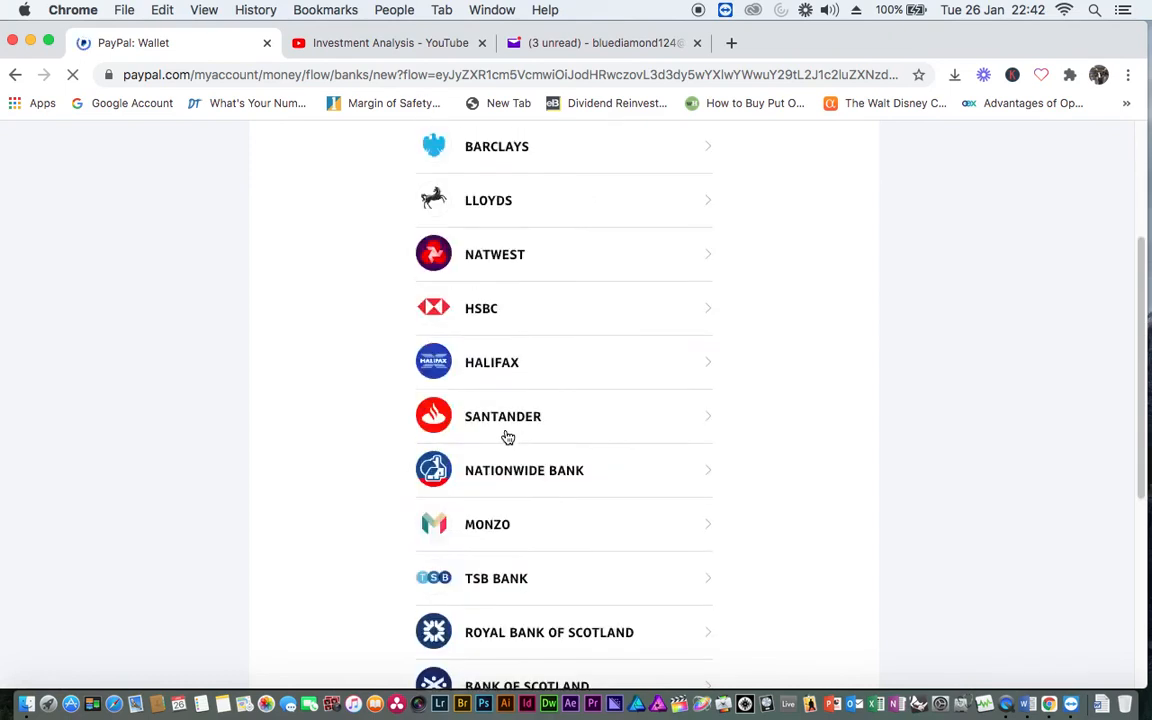
scroll(507, 437, up, 2)
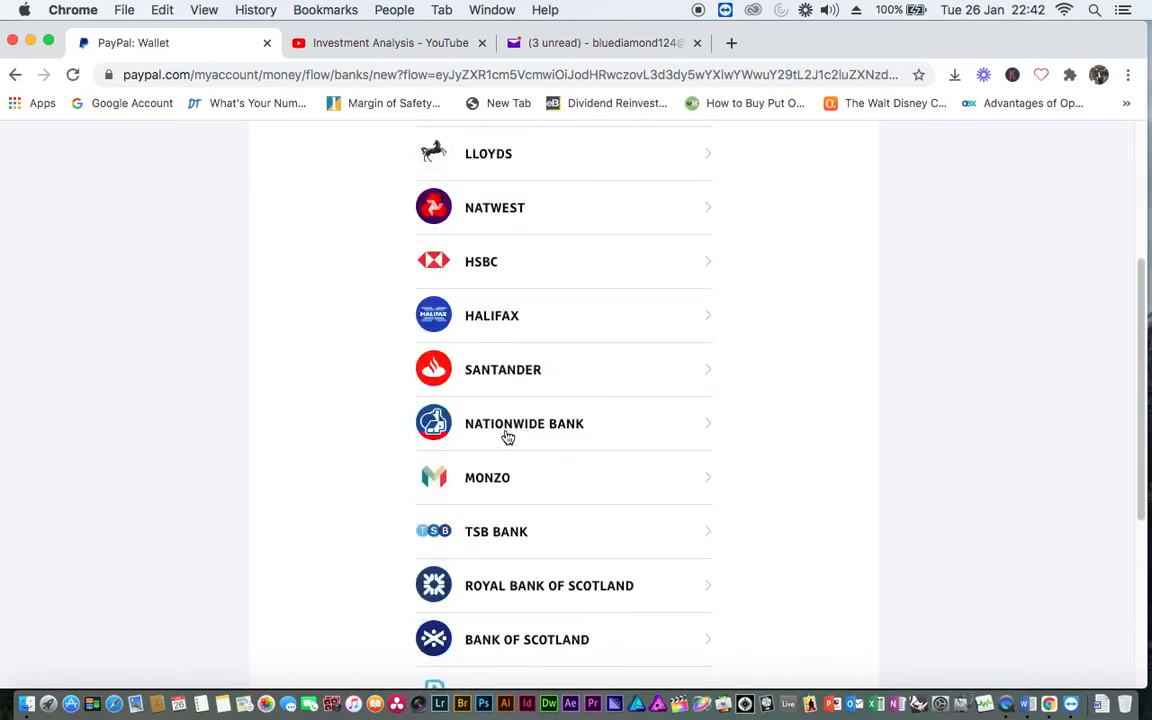
scroll(507, 437, up, 3)
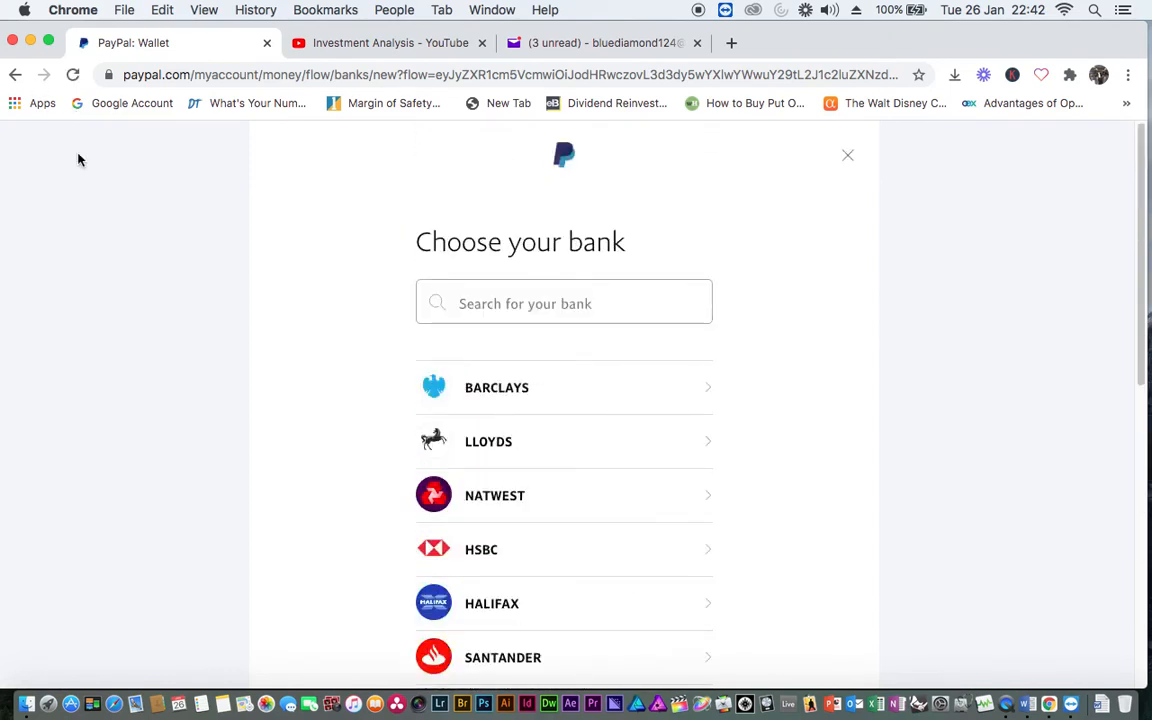
click(15, 74)
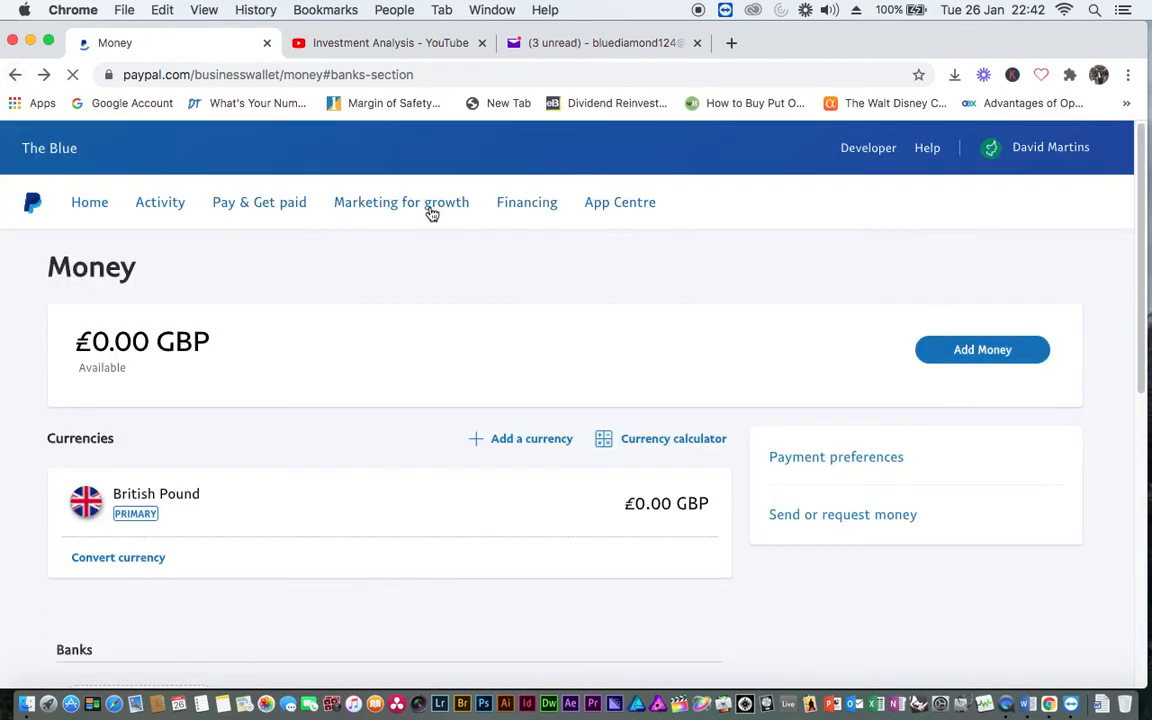
Show the Investment Analysis channel's Videos uploads, then bring QuickTime Player forward and open its menu
mouse_move(432, 212)
click(409, 45)
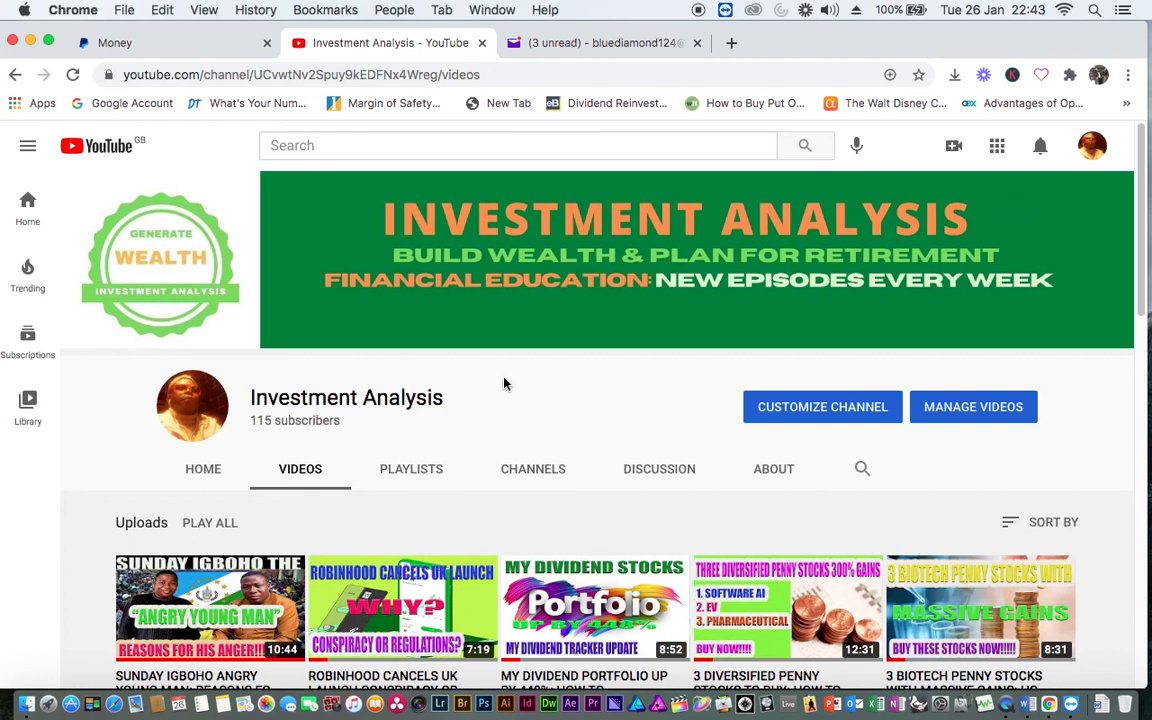
scroll(504, 384, down, 5)
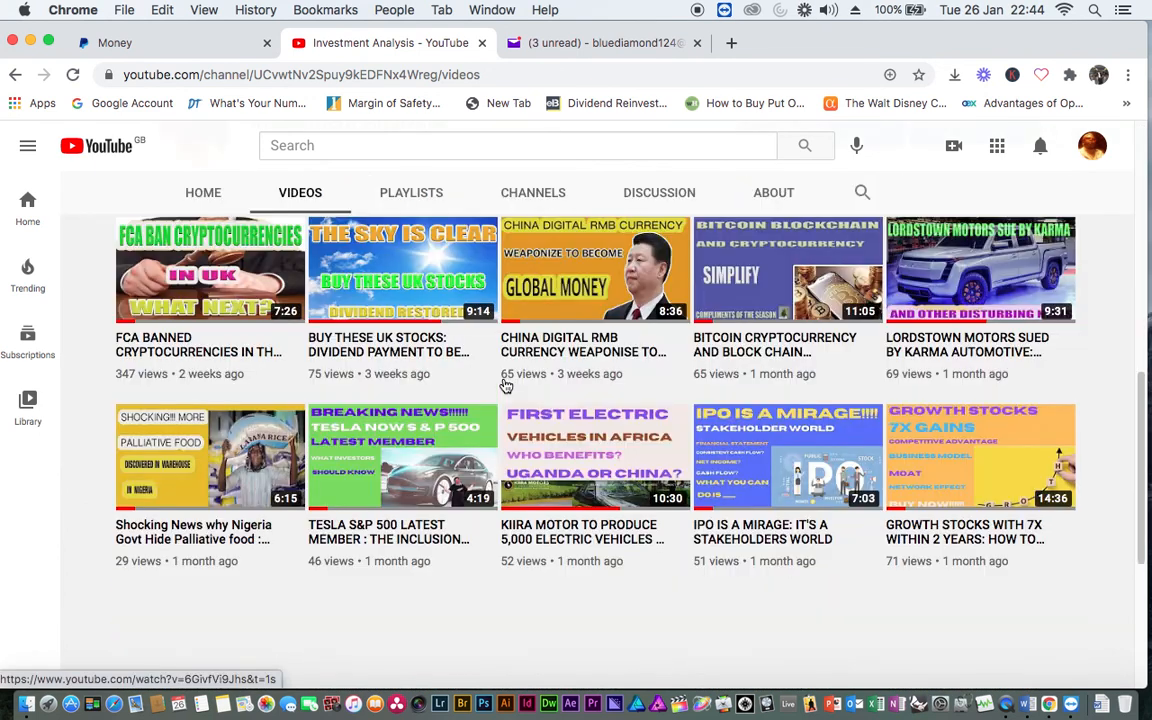
scroll(506, 387, up, 5)
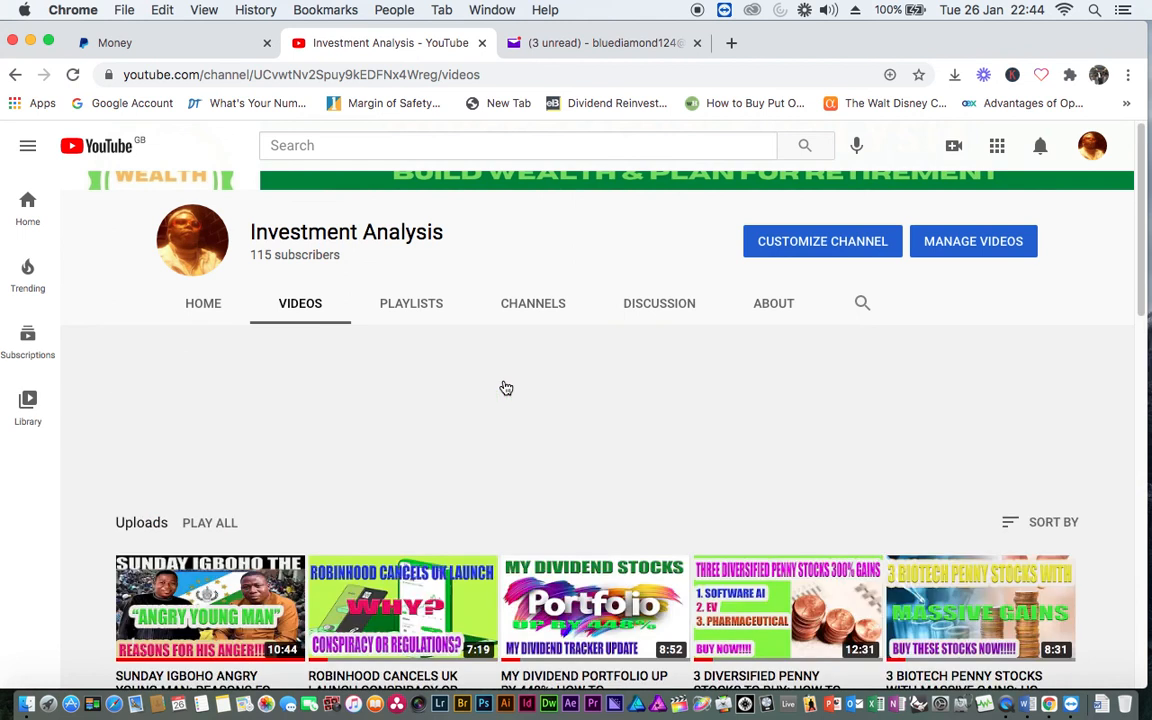
scroll(506, 388, down, 3)
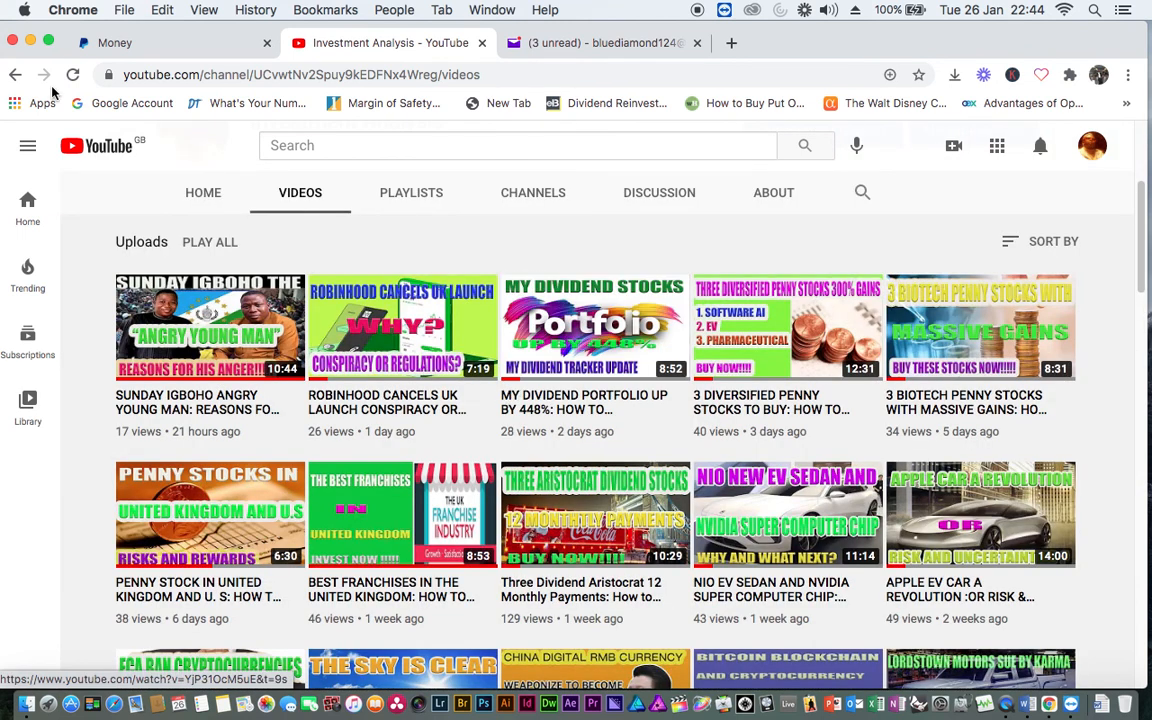
click(1003, 707)
click(87, 12)
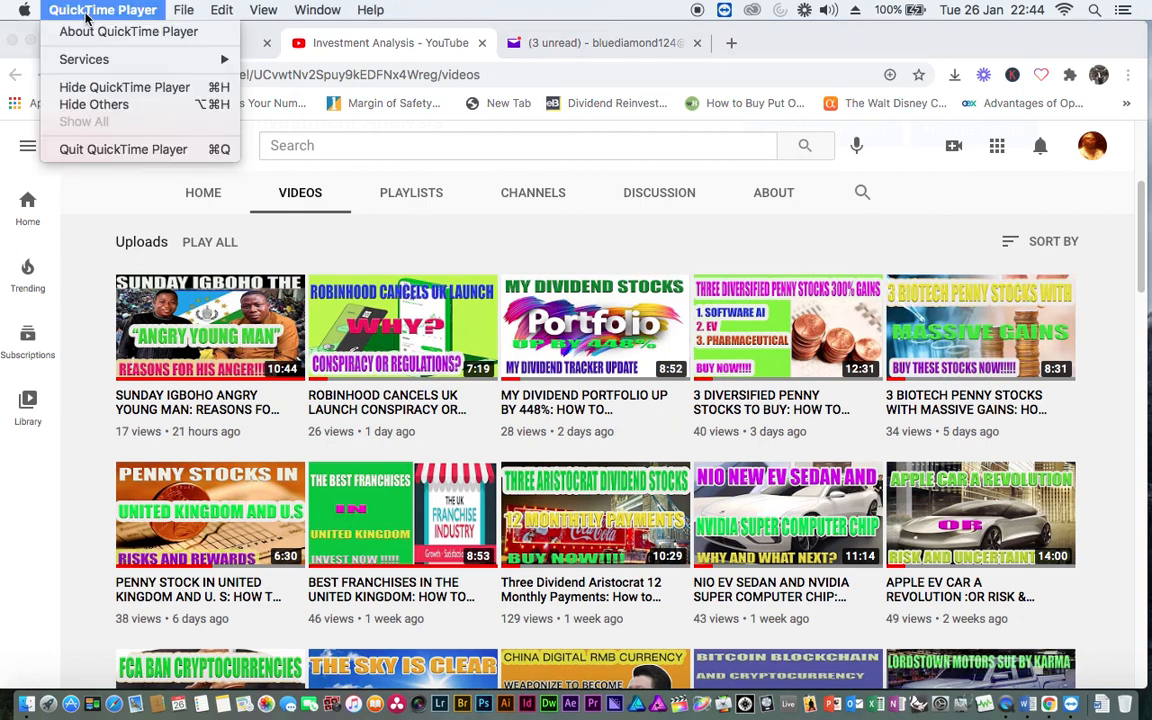